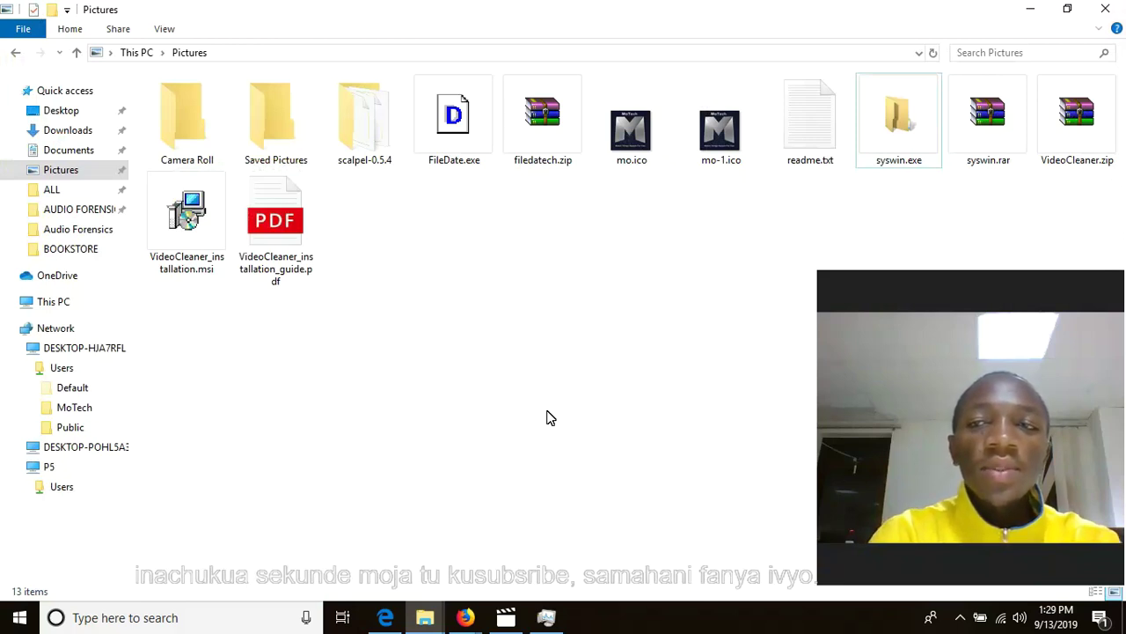
Examine the syswin.exe file in the Pictures folder and minimize the folder window
drag(887, 143, 236, 389)
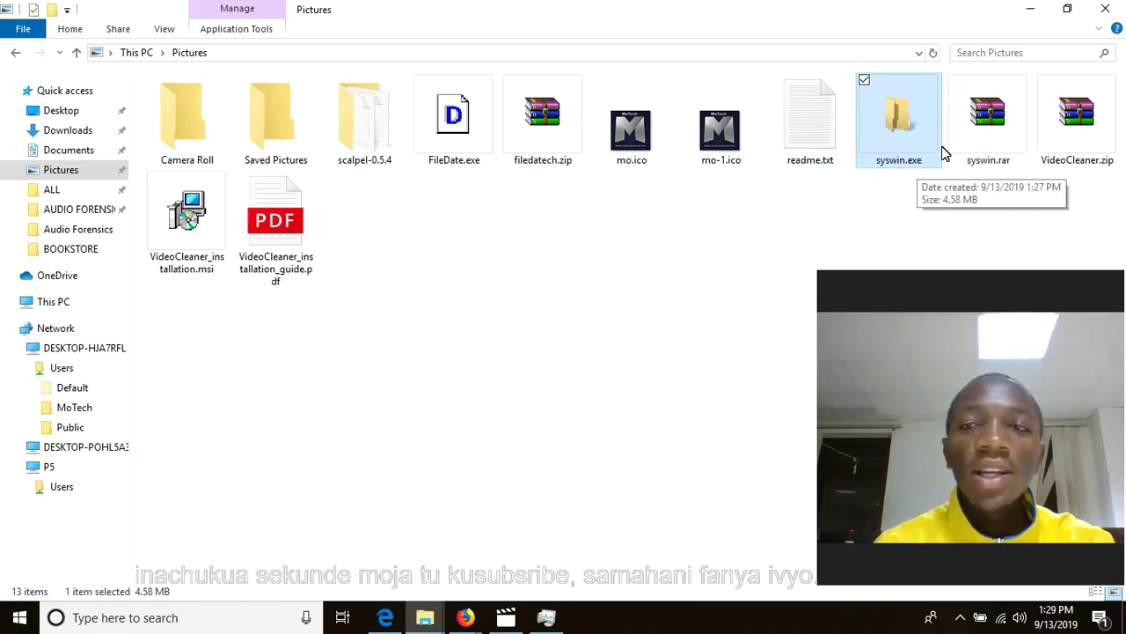
click(588, 291)
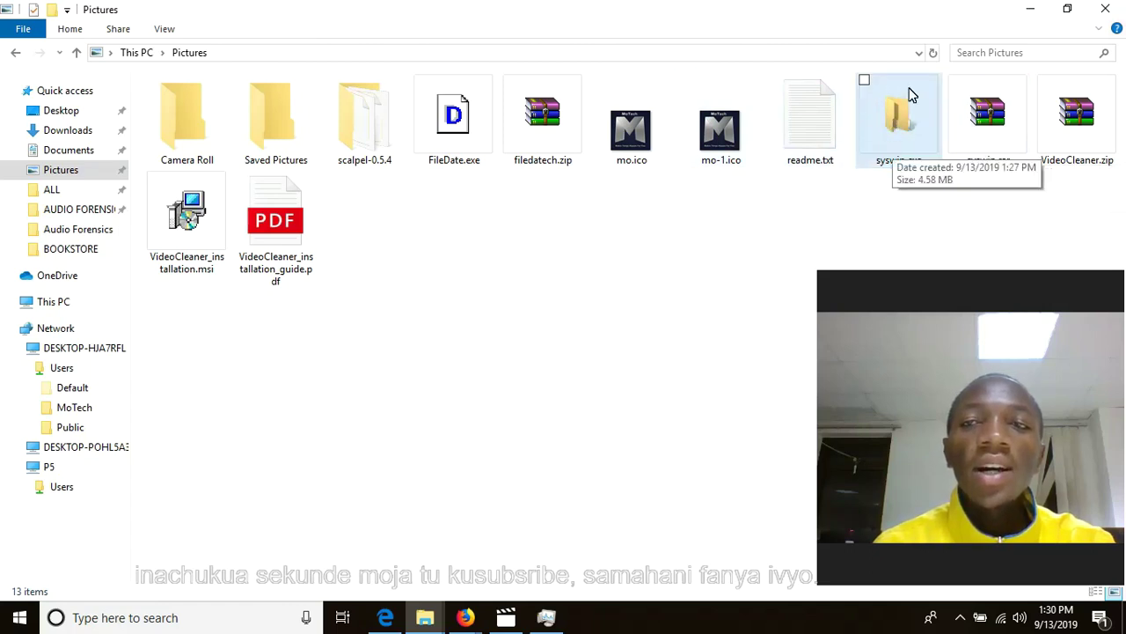
click(1024, 10)
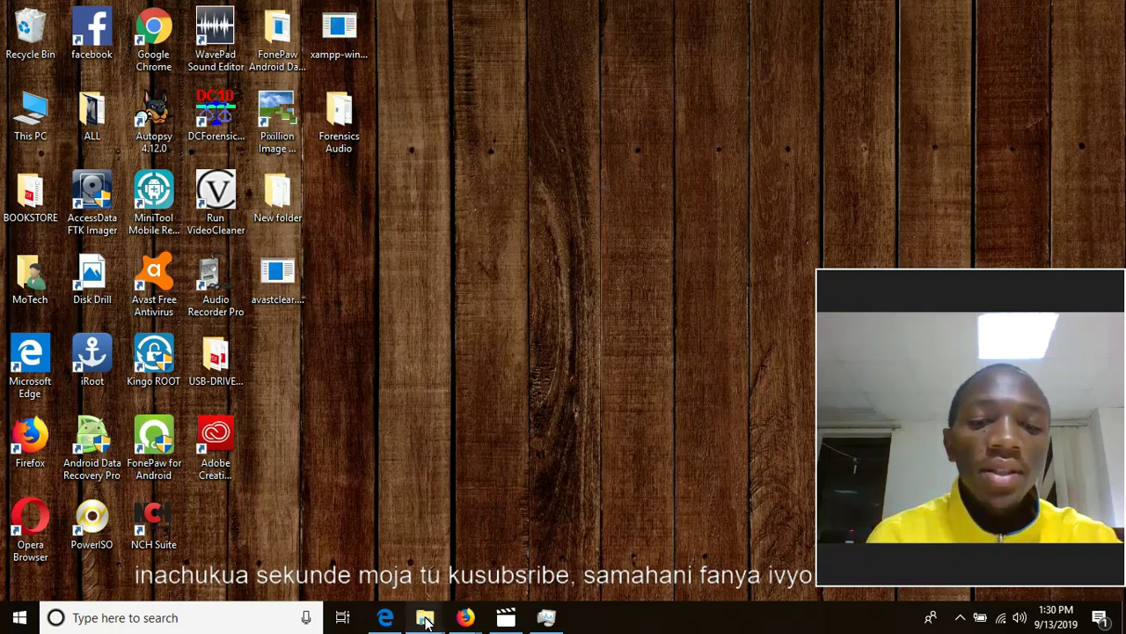
Restore the Pictures window and open the Public folder shared by DESKTOP-HJA7RFL on the network
mouse_move(425, 618)
click(367, 555)
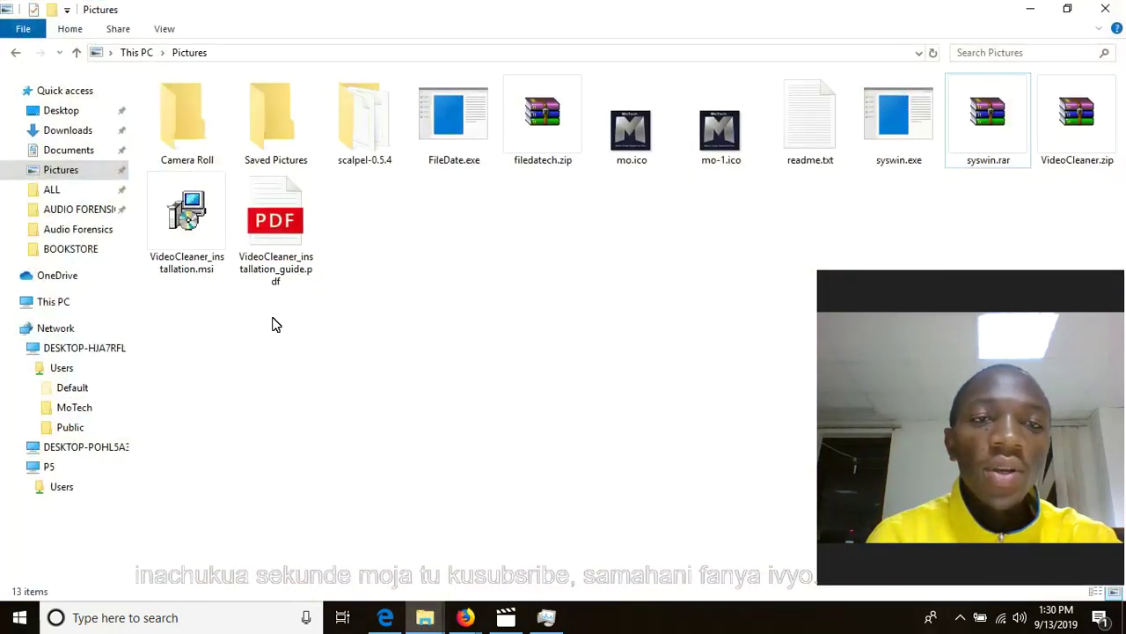
click(81, 430)
click(269, 400)
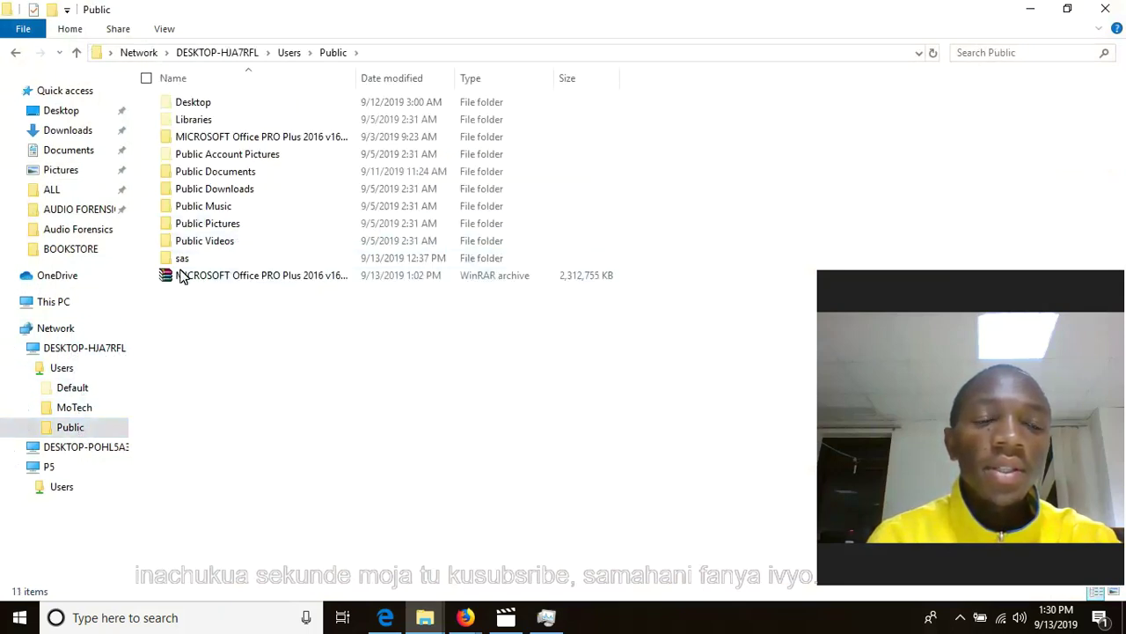
Minimize the shared folder window and check the contents of the Recycle Bin from the desktop
click(1029, 9)
double_click(30, 30)
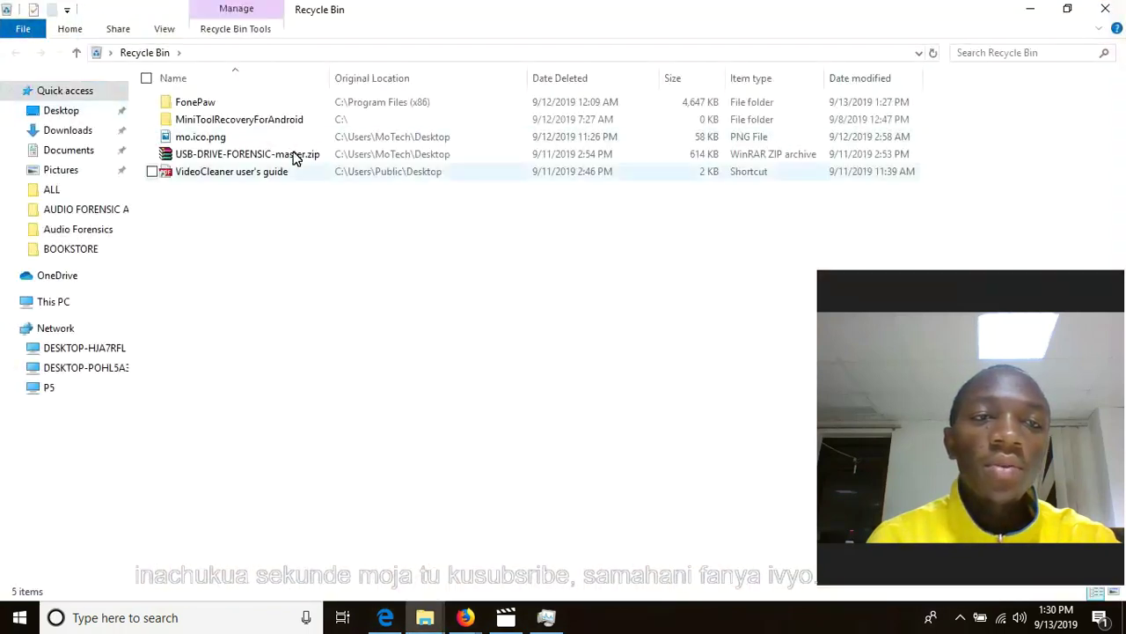
click(1029, 8)
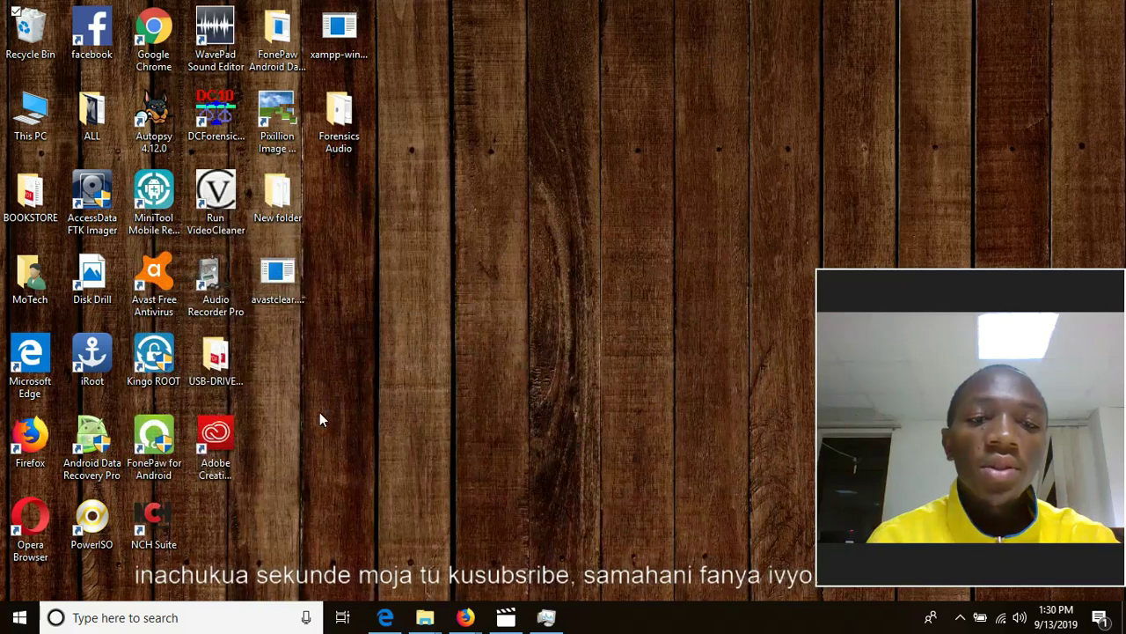
Restore the Public folder window, browse to the Public folder shared by P5, and select Windscribe.exe
mouse_move(422, 612)
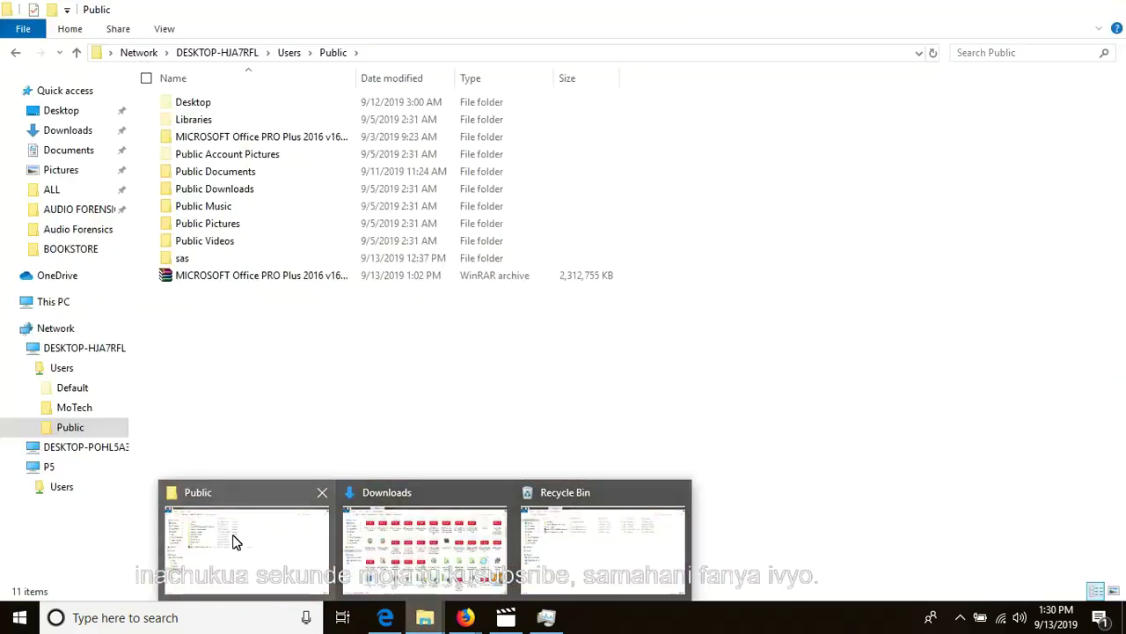
click(234, 537)
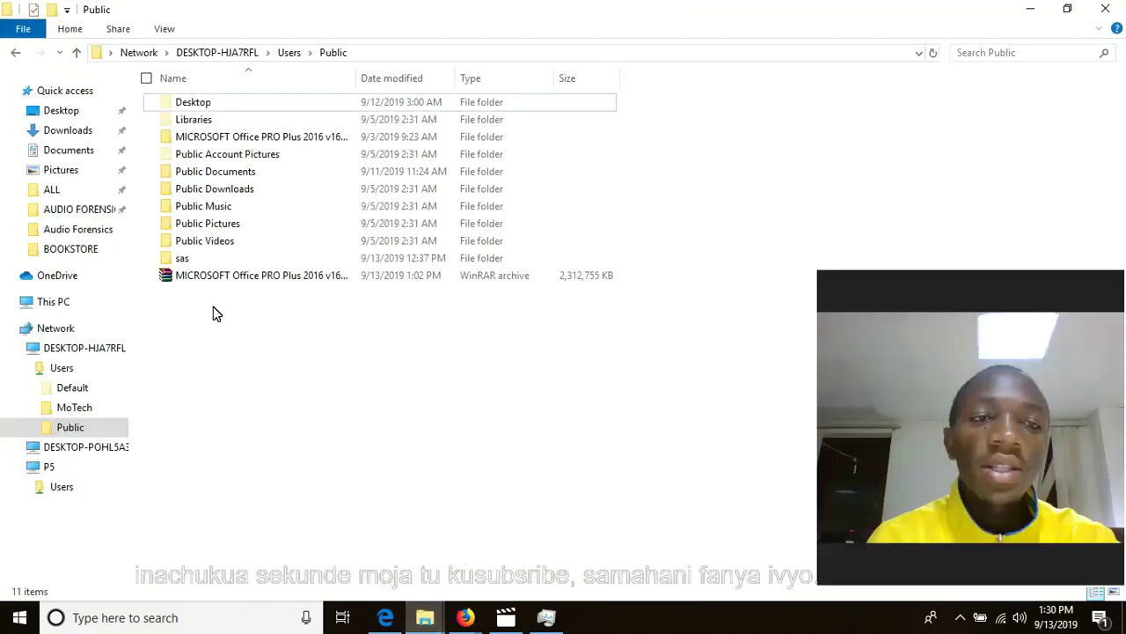
click(62, 303)
click(73, 487)
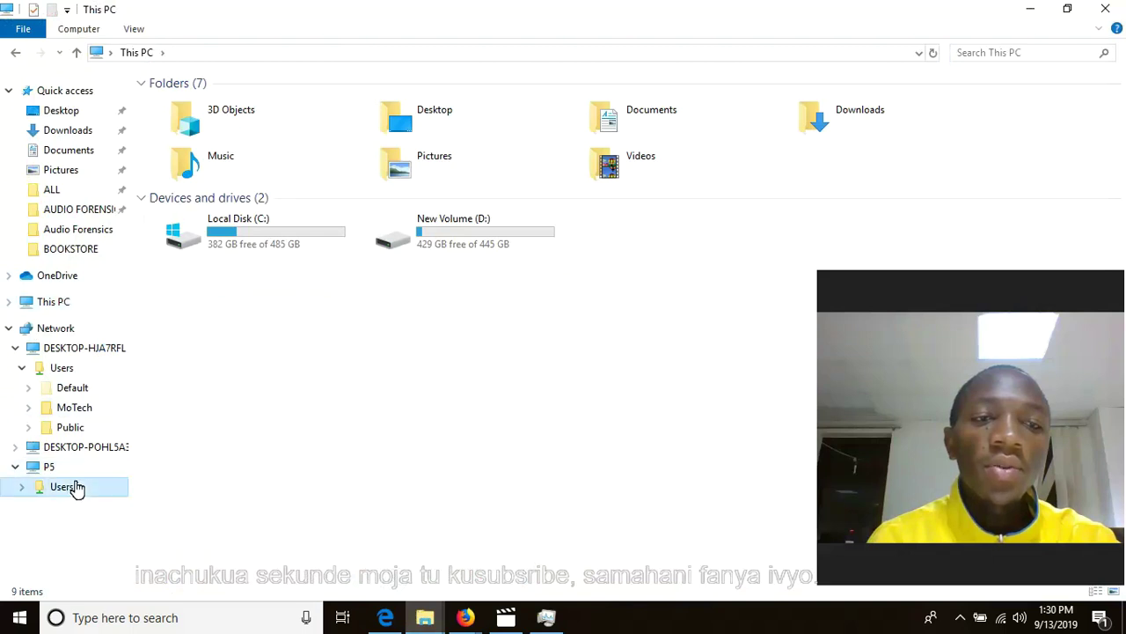
double_click(244, 121)
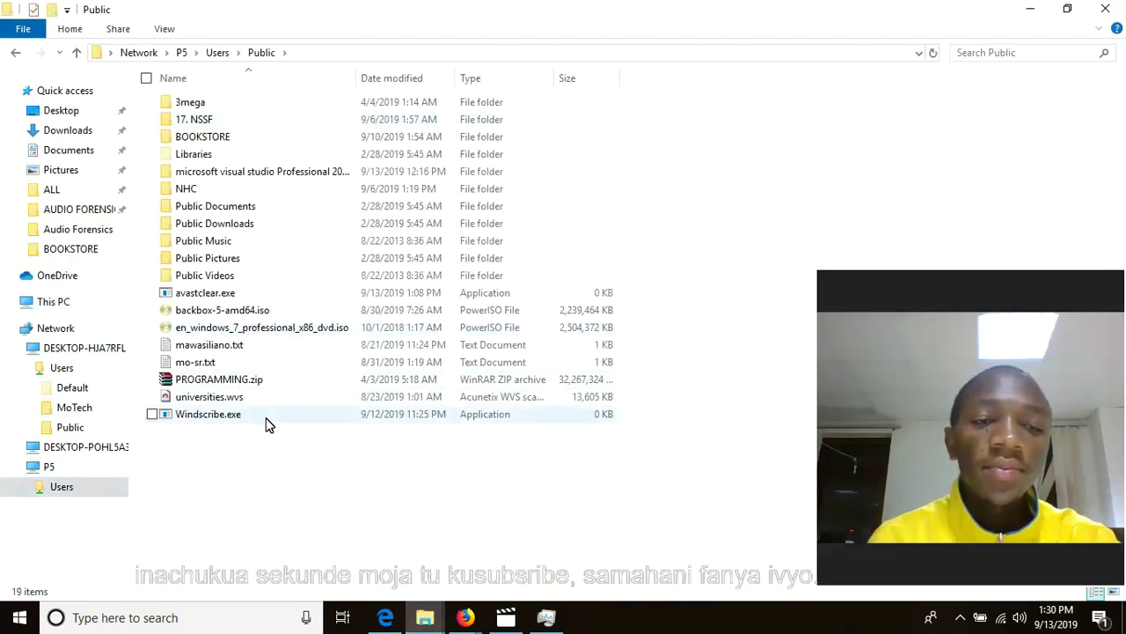
click(268, 421)
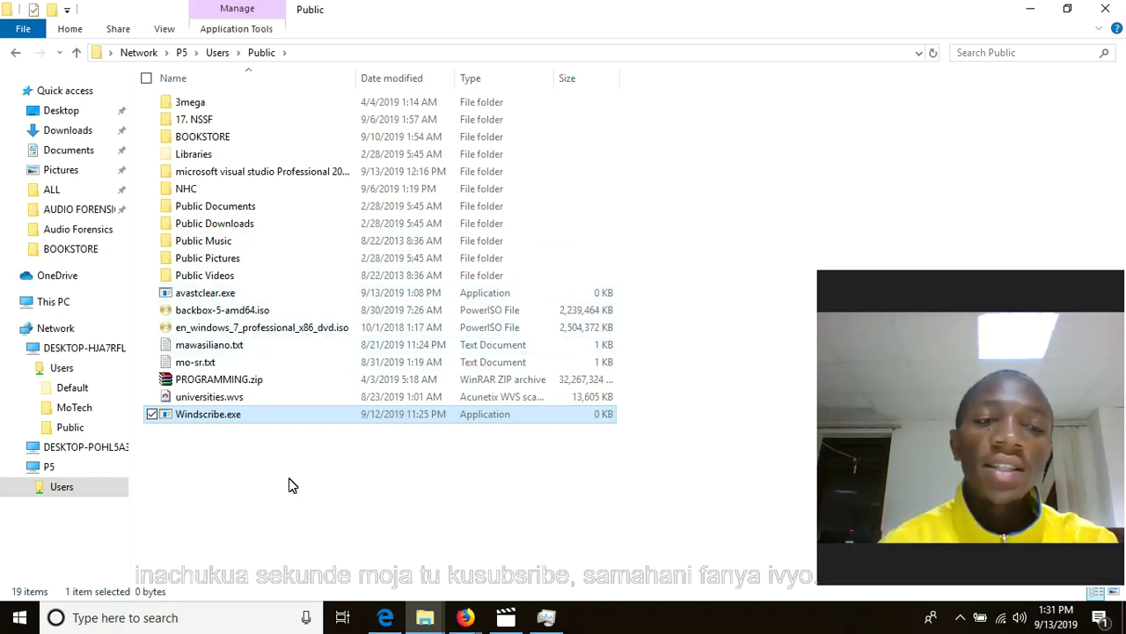
click(220, 621)
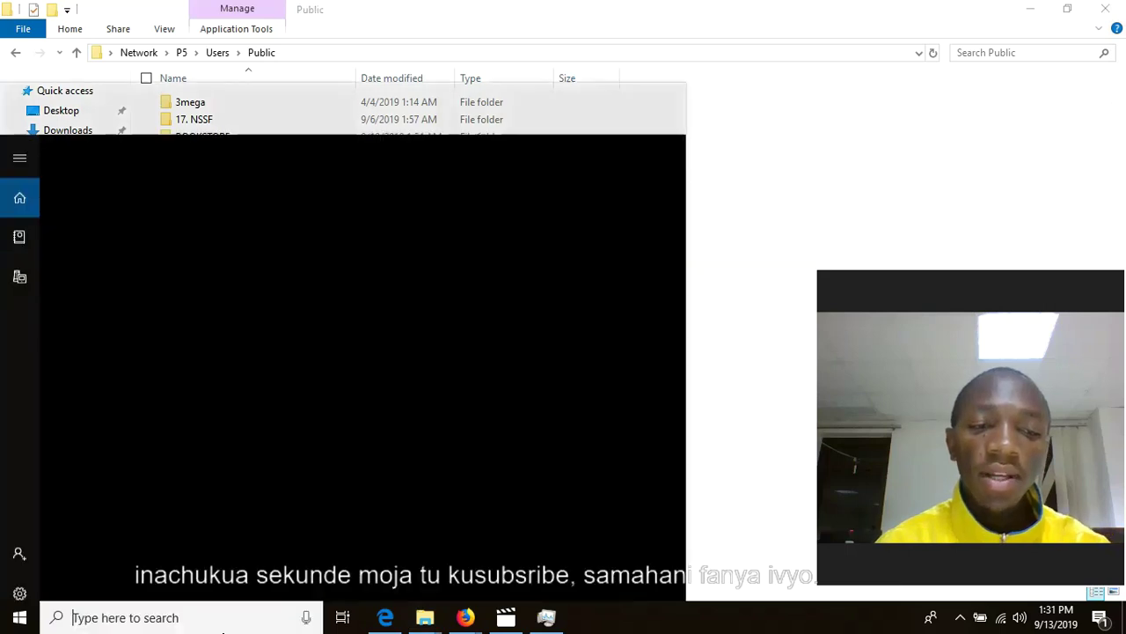
text(cmd)
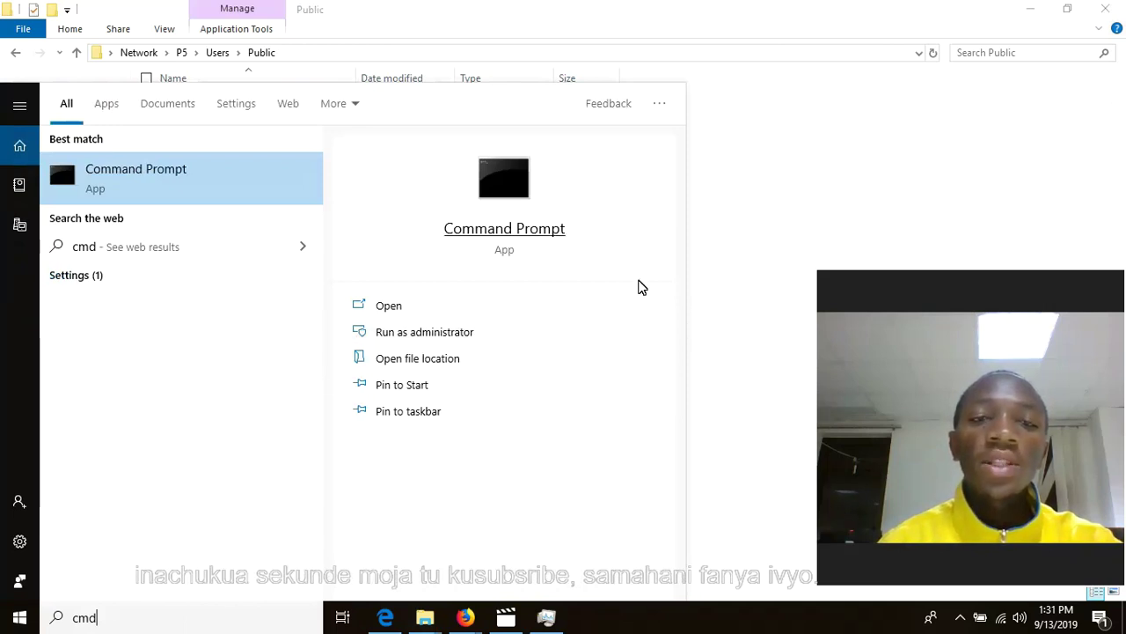
click(747, 272)
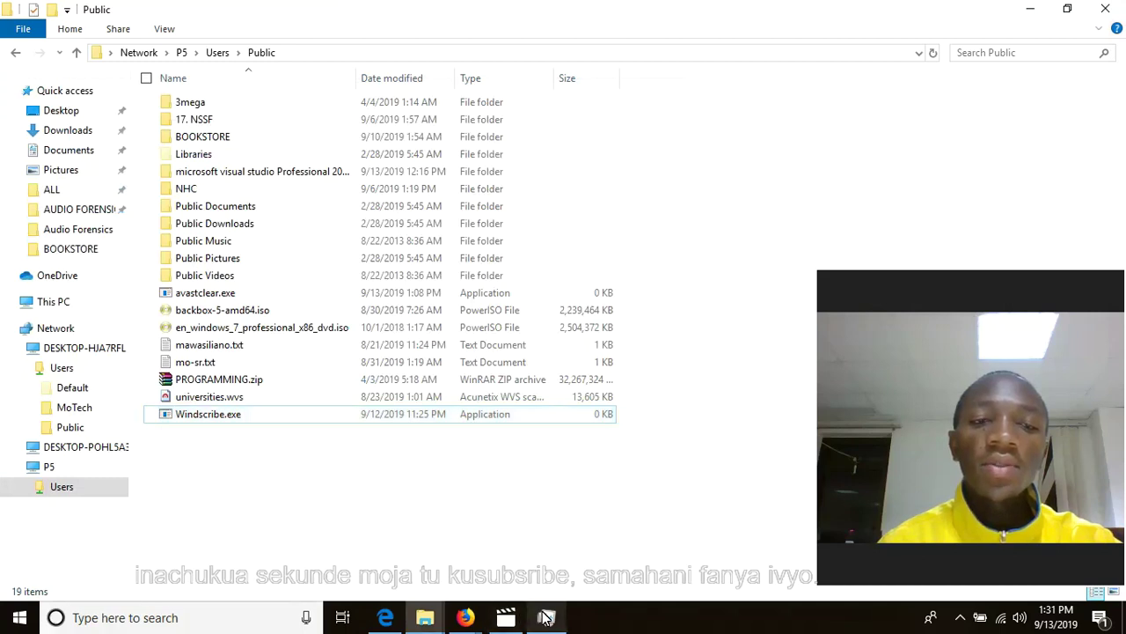
Return to the desktop and close the Task Manager window that is already running
click(1026, 11)
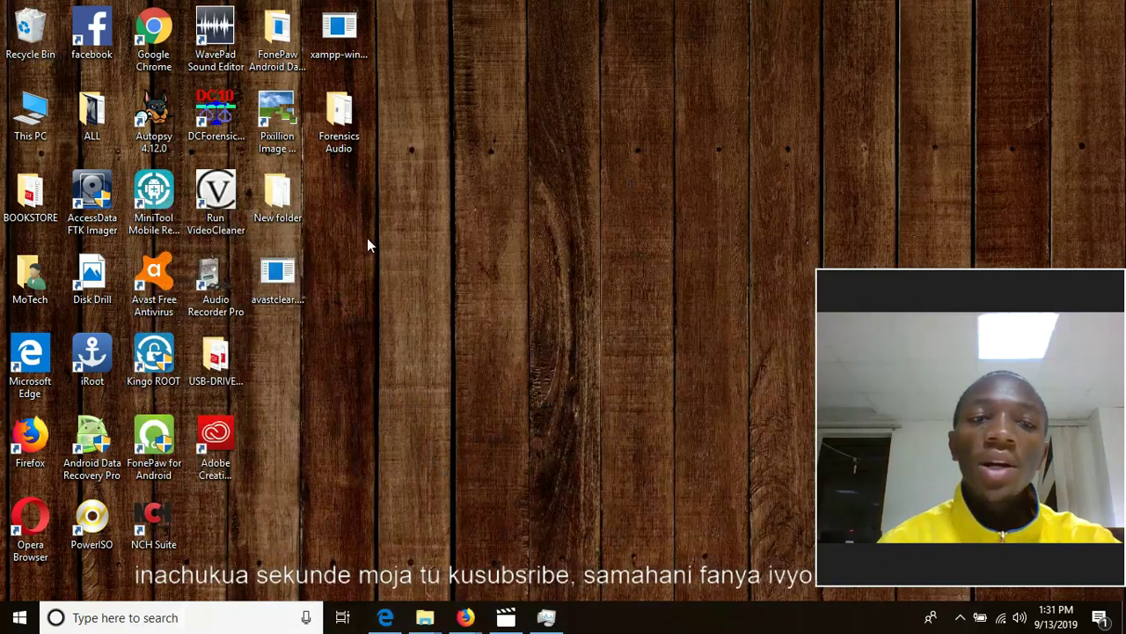
mouse_move(280, 280)
mouse_down()
mouse_move(452, 205)
mouse_move(369, 371)
mouse_move(299, 366)
mouse_move(293, 290)
mouse_up()
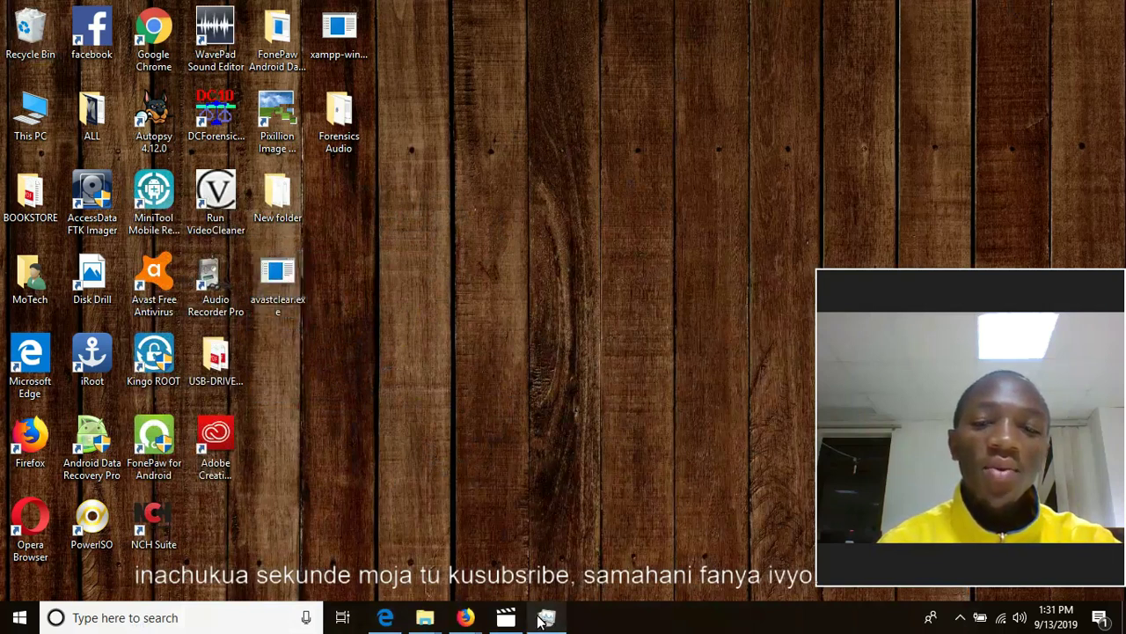
mouse_move(546, 617)
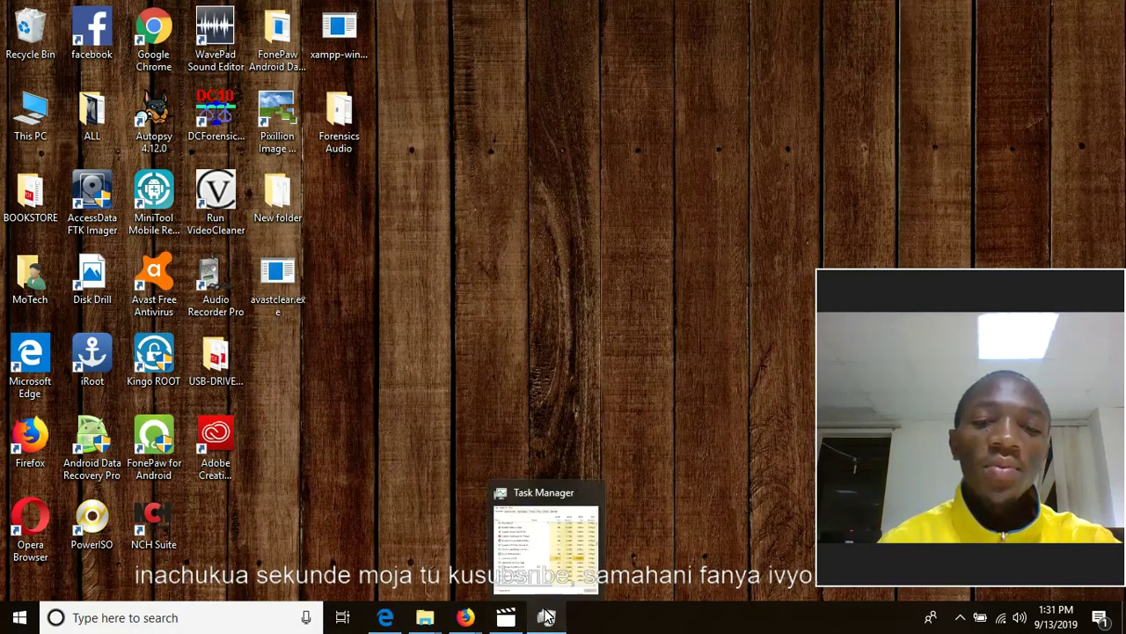
click(593, 490)
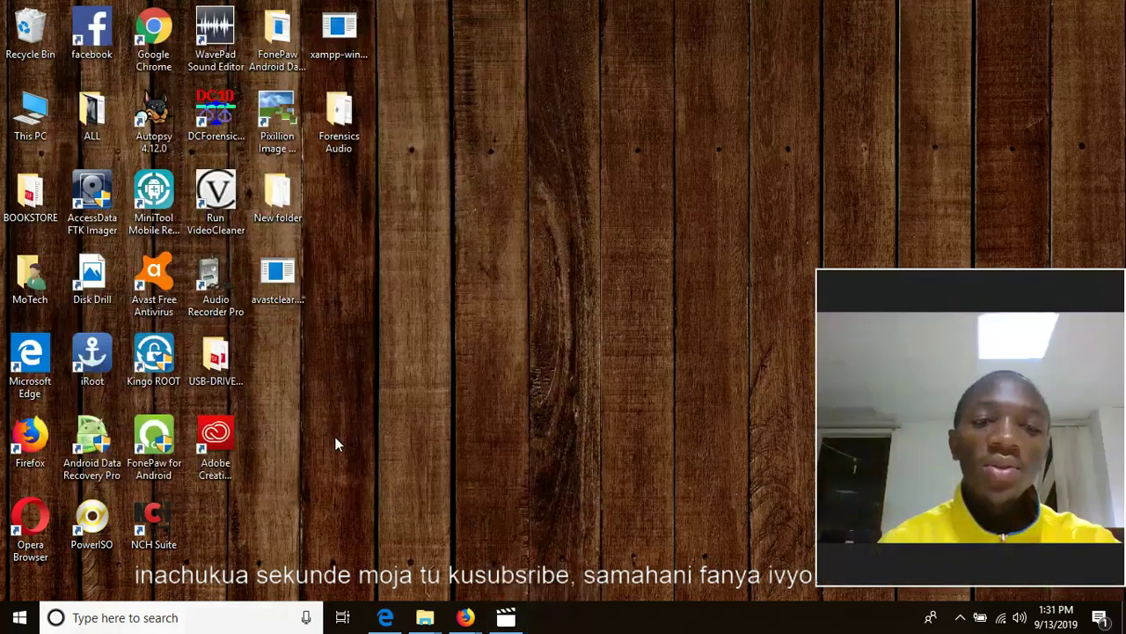
Search Windows for "task", launch Task Manager, and maximize its window
click(190, 623)
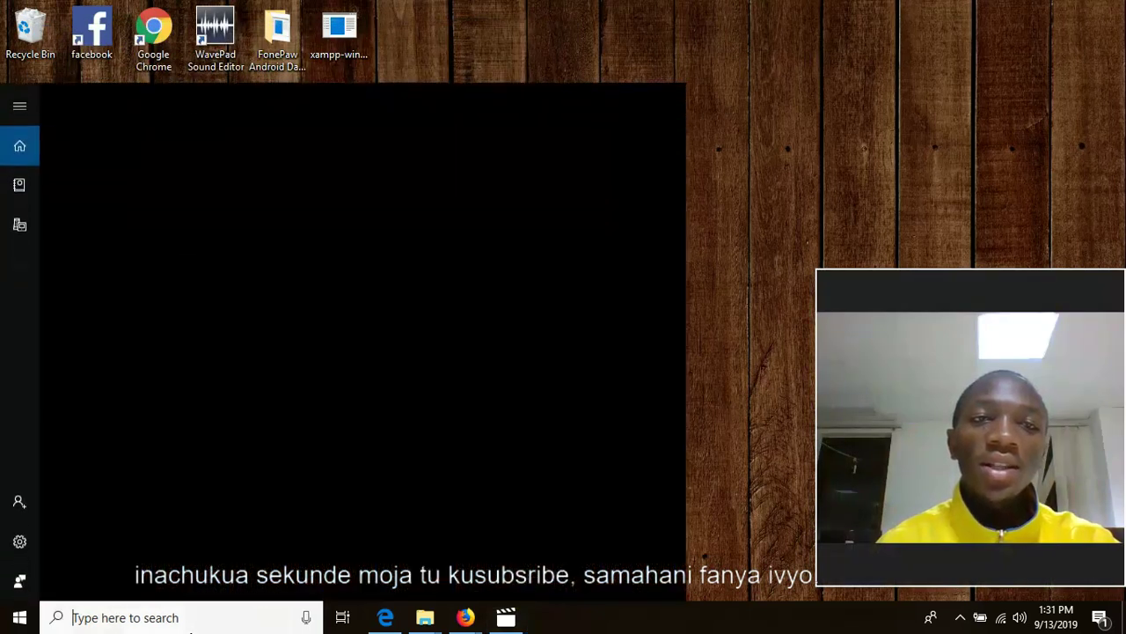
text(ta)
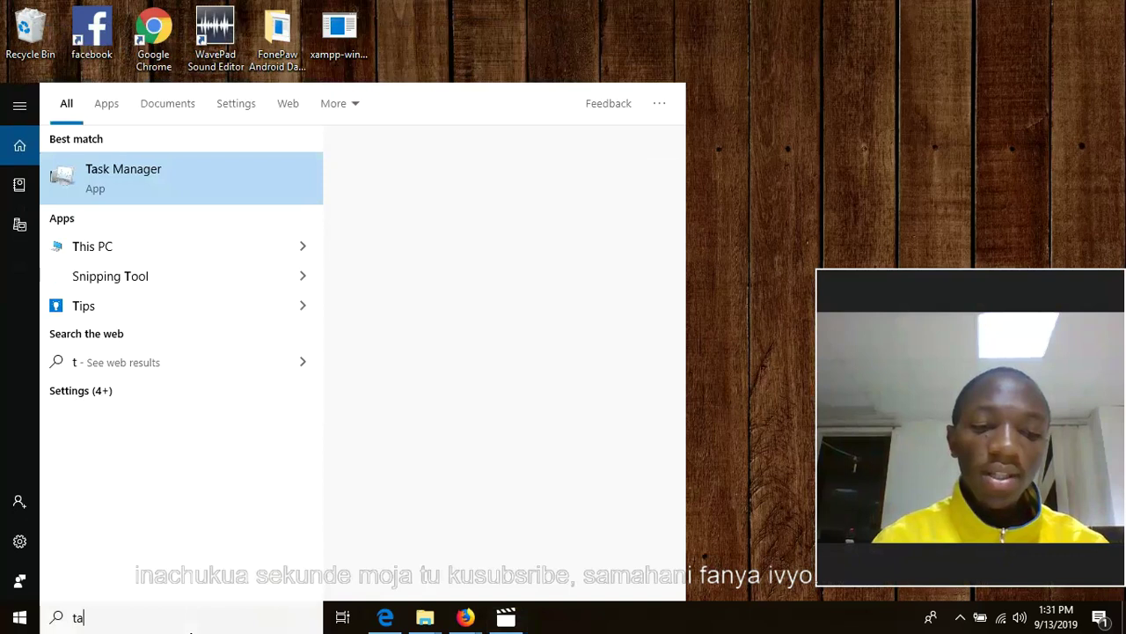
text(sk)
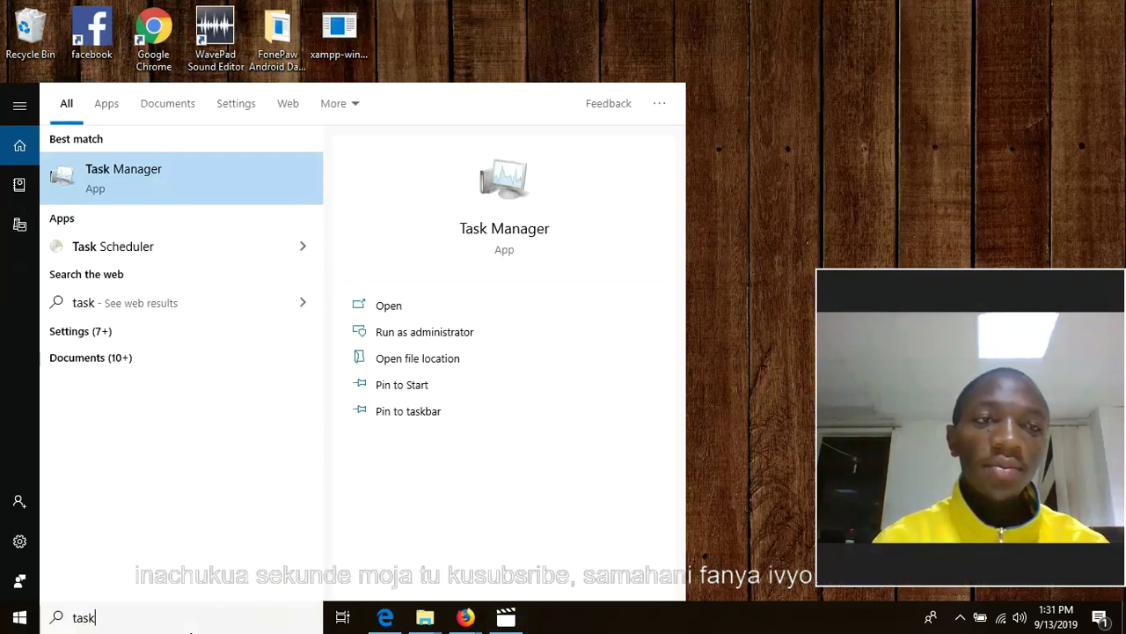
click(163, 190)
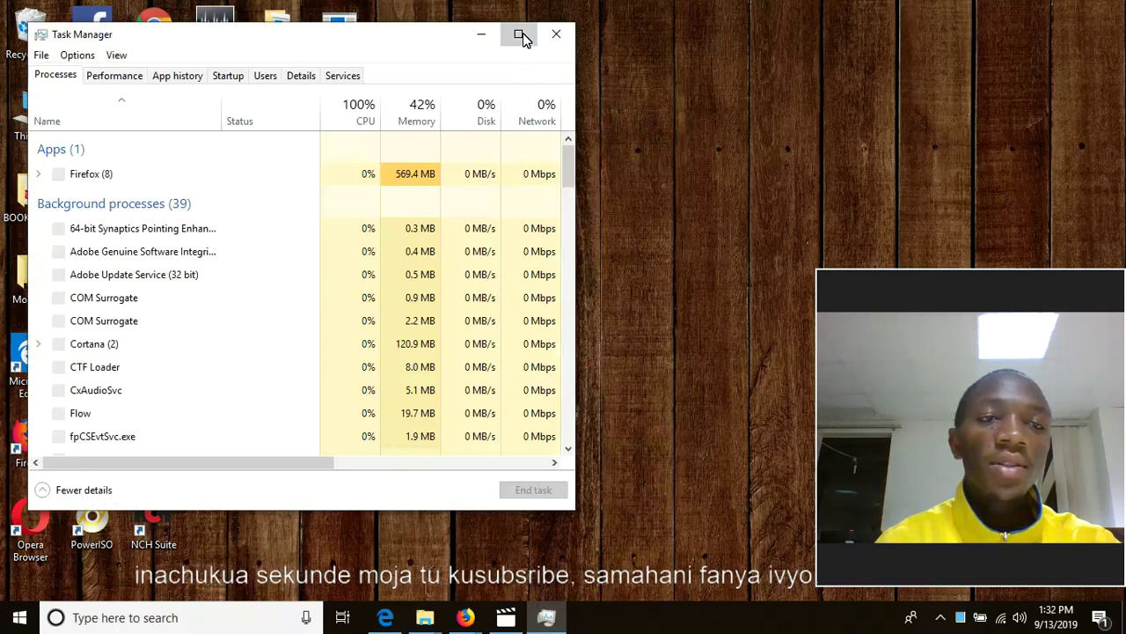
click(518, 34)
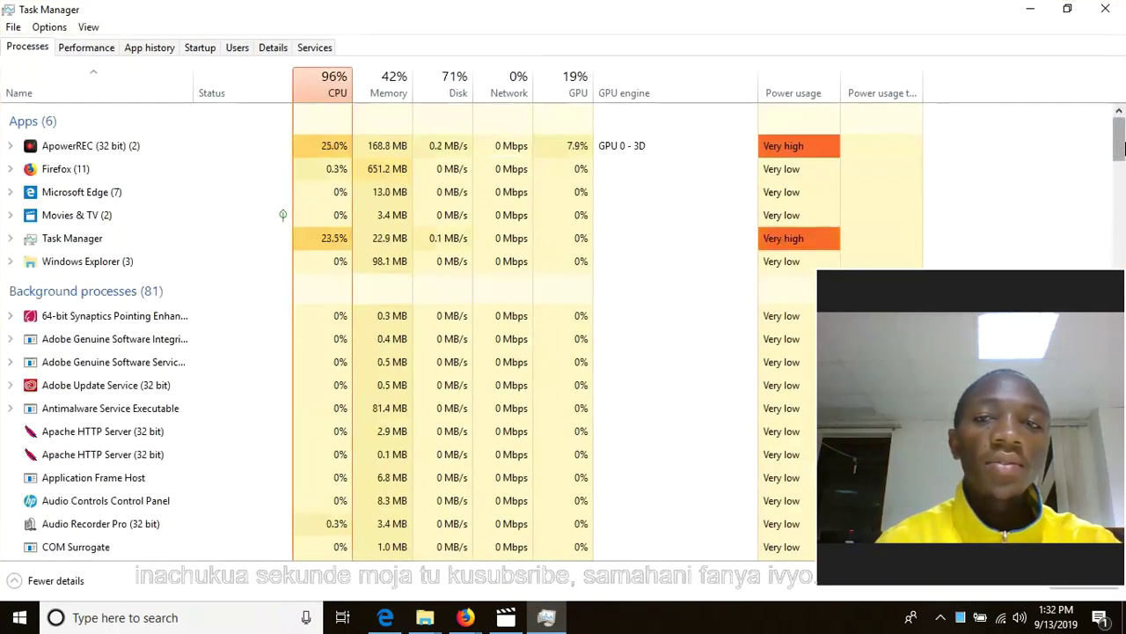
Find the syswin.exe (32 bit) background process in Task Manager and end its task
drag(1121, 148, 1123, 280)
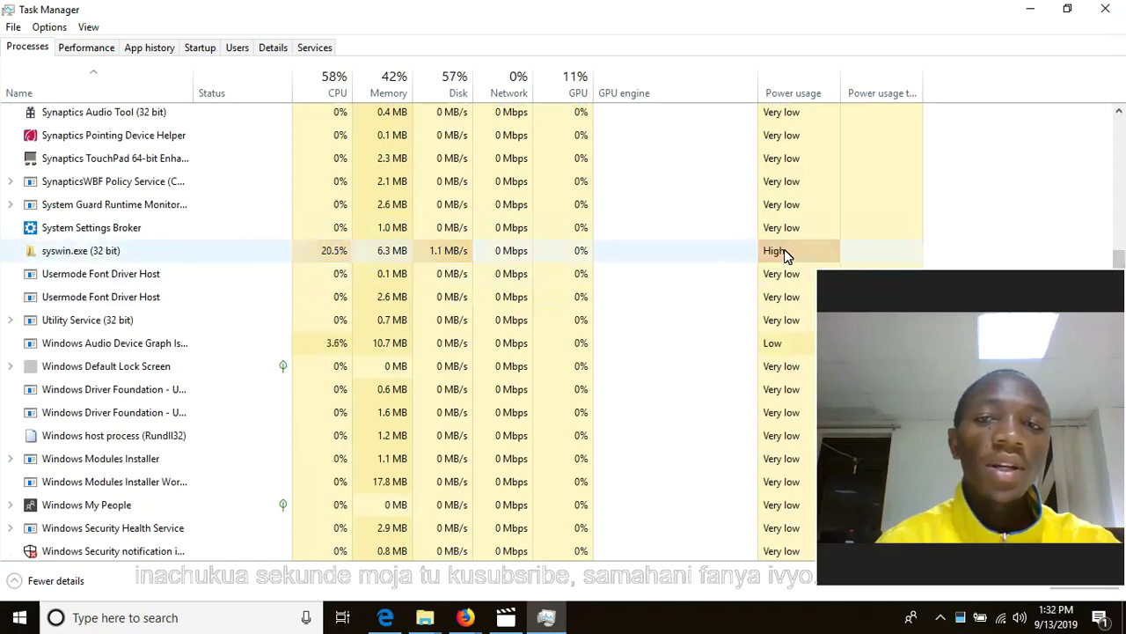
click(145, 258)
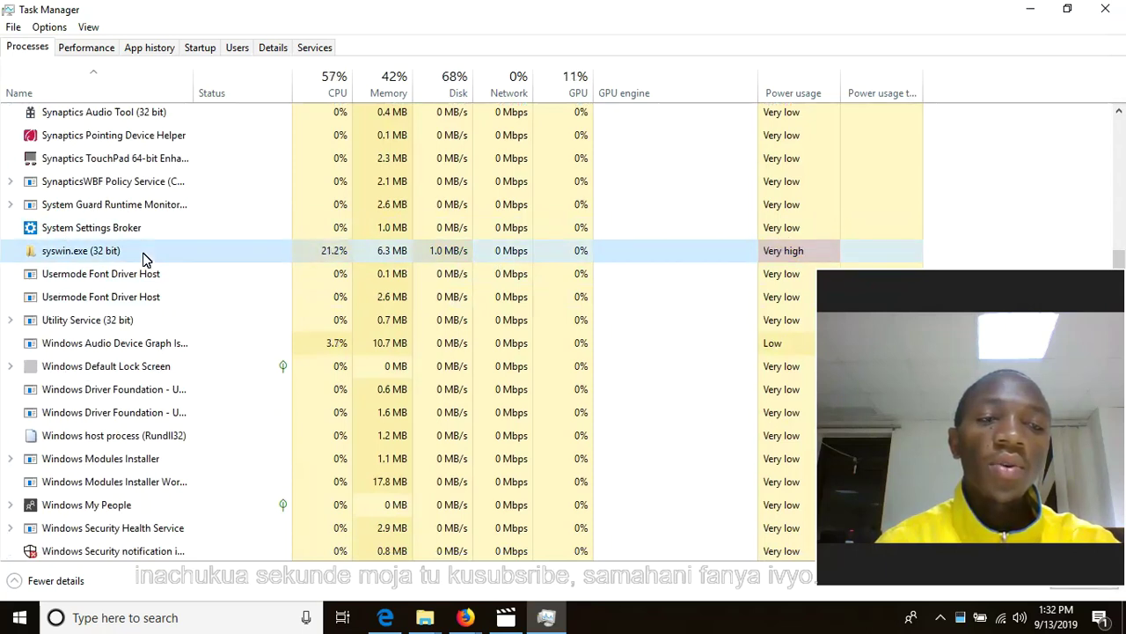
right_click(145, 258)
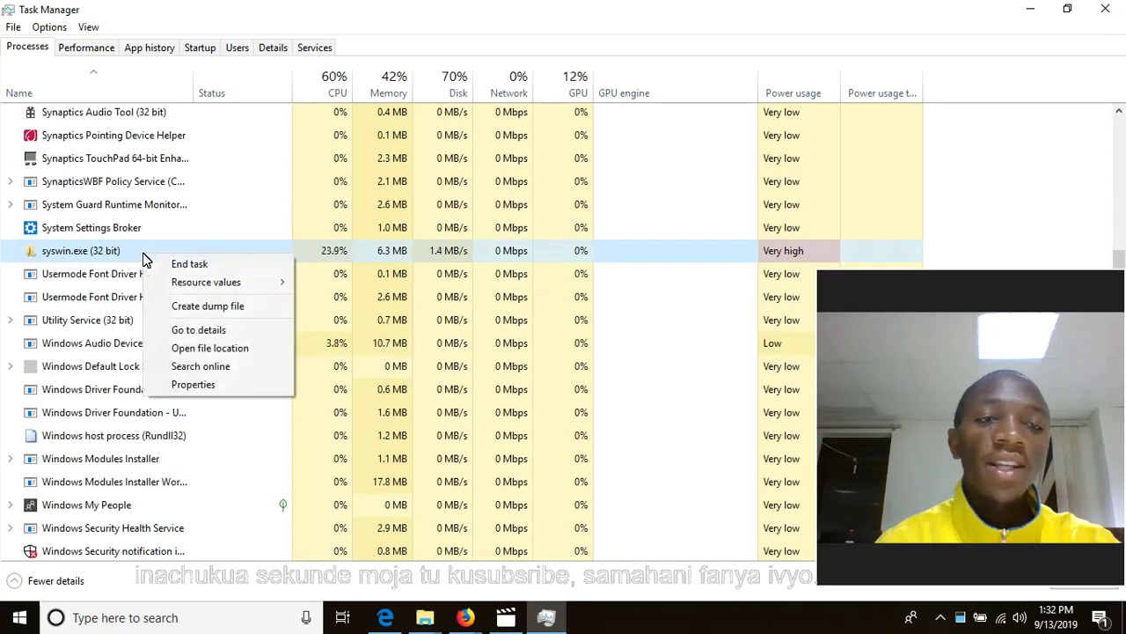
click(178, 266)
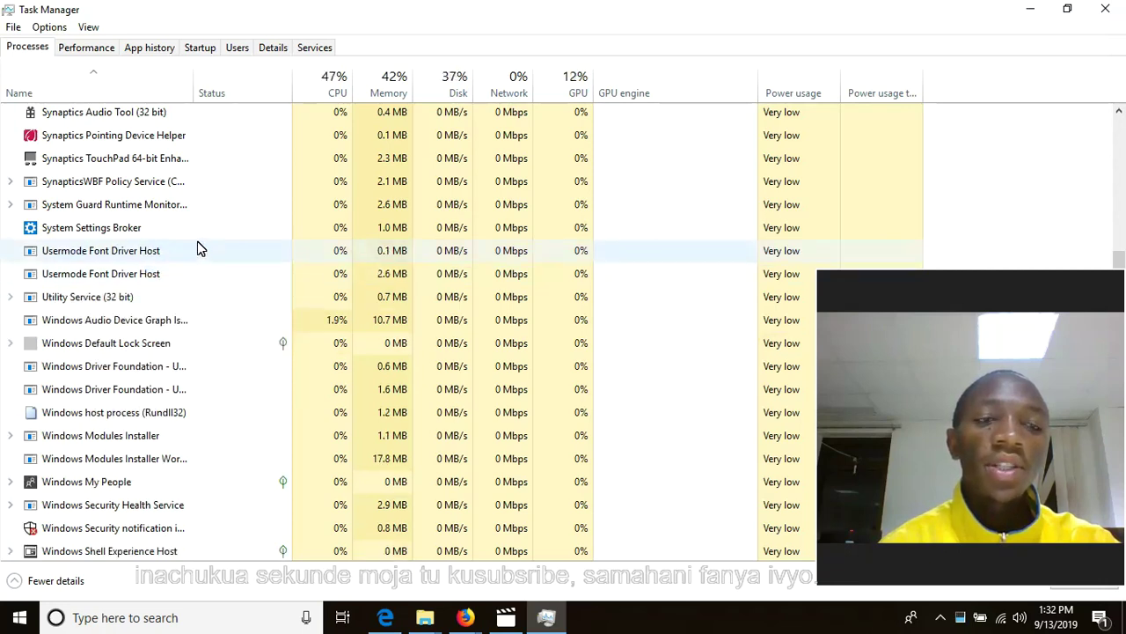
Look through the remaining apps and background processes for any other instance of syswin.exe
scroll(195, 280, down, 1)
scroll(195, 278, down, 1)
scroll(195, 278, up, 4)
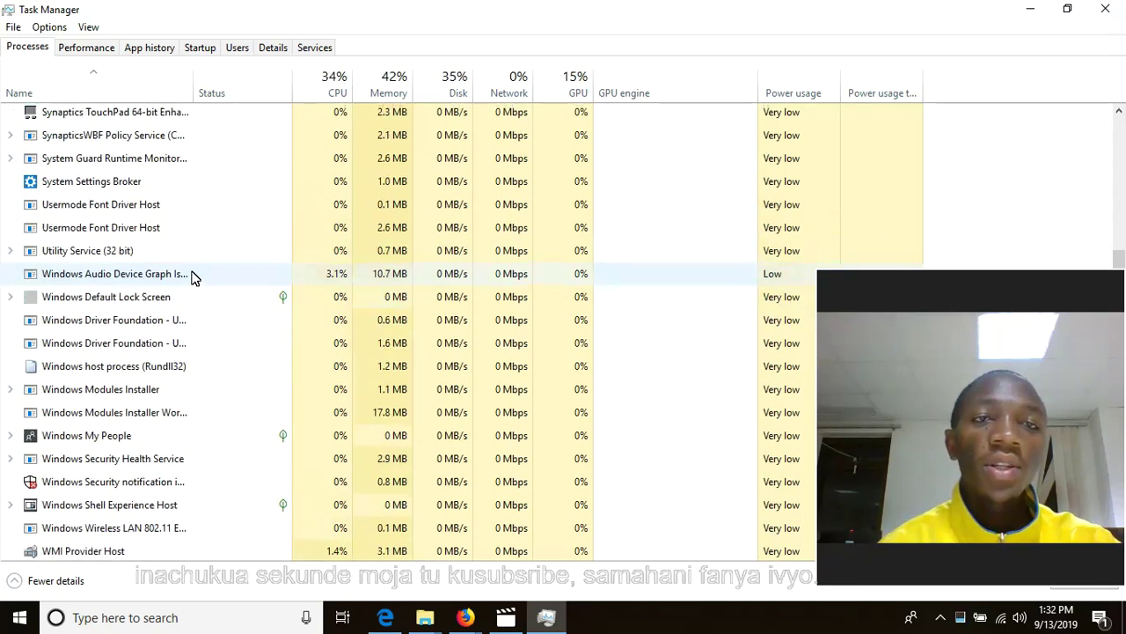
scroll(195, 278, up, 2)
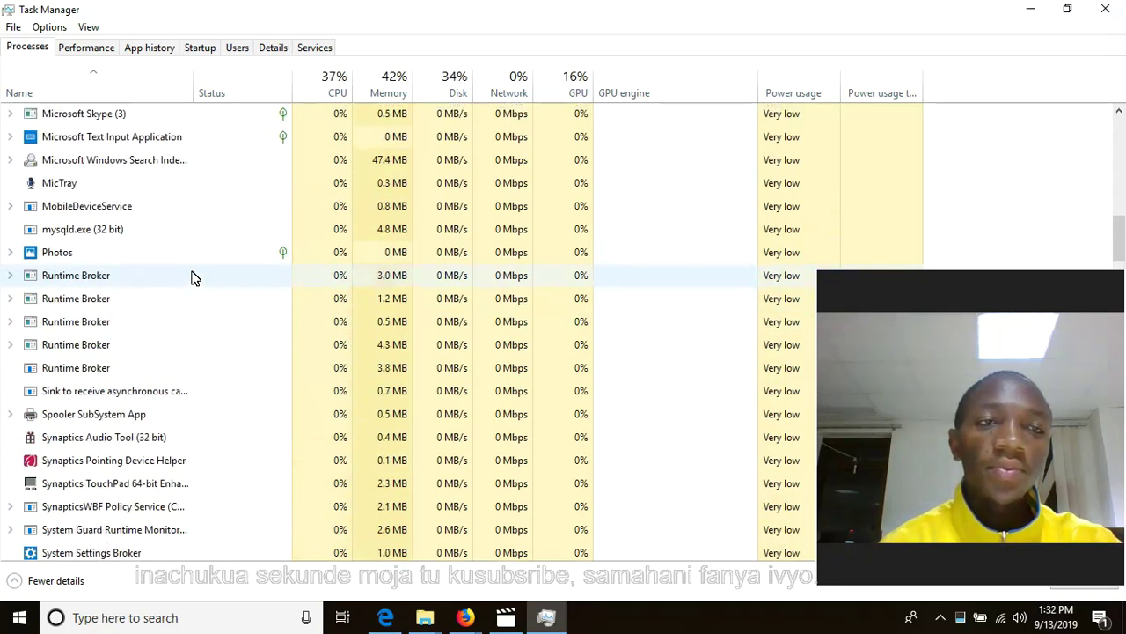
scroll(194, 273, up, 9)
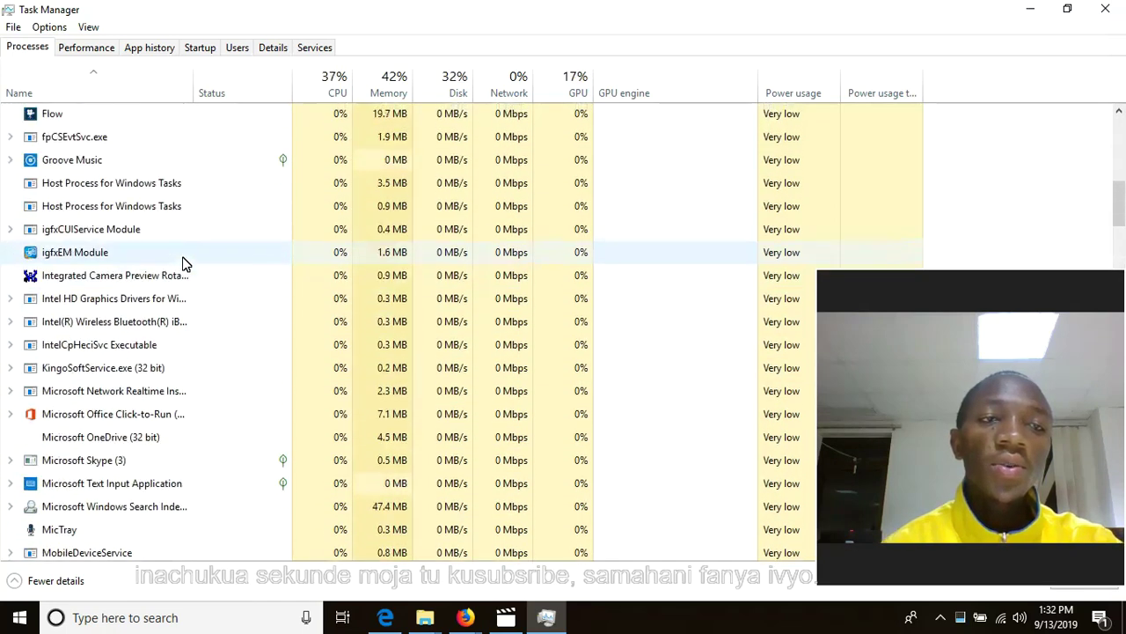
scroll(183, 264, up, 7)
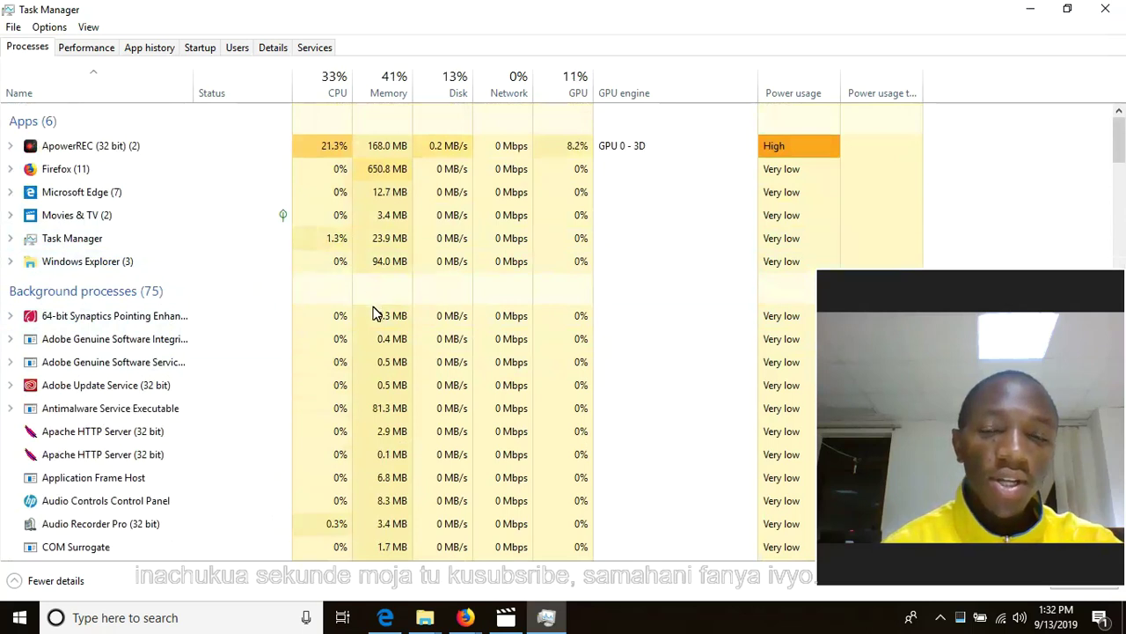
scroll(305, 316, down, 1)
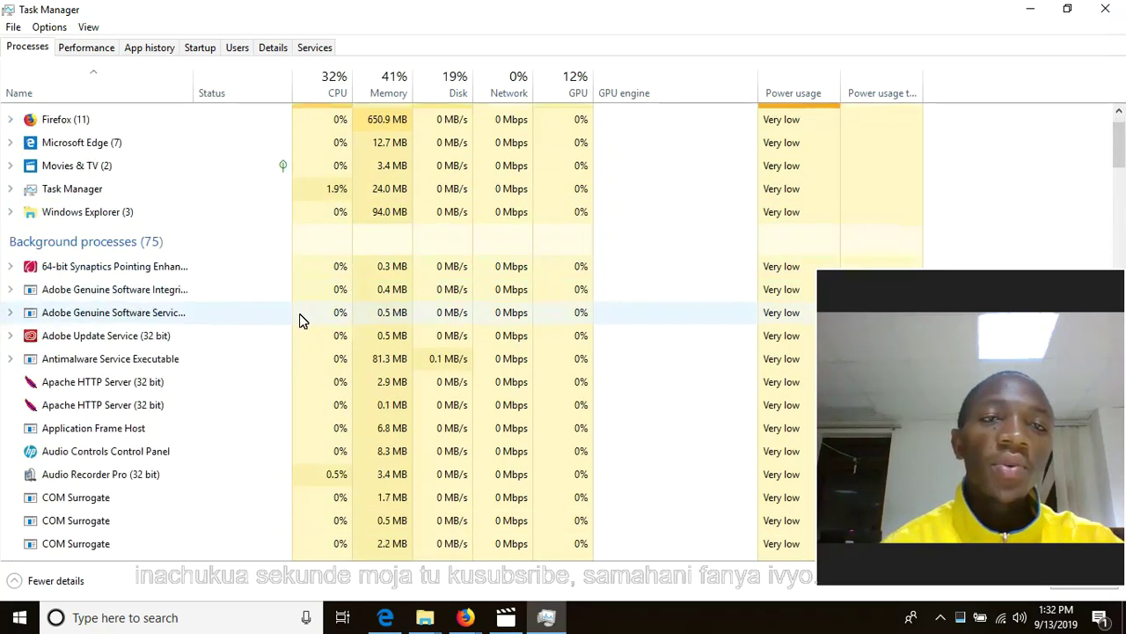
scroll(299, 313, up, 1)
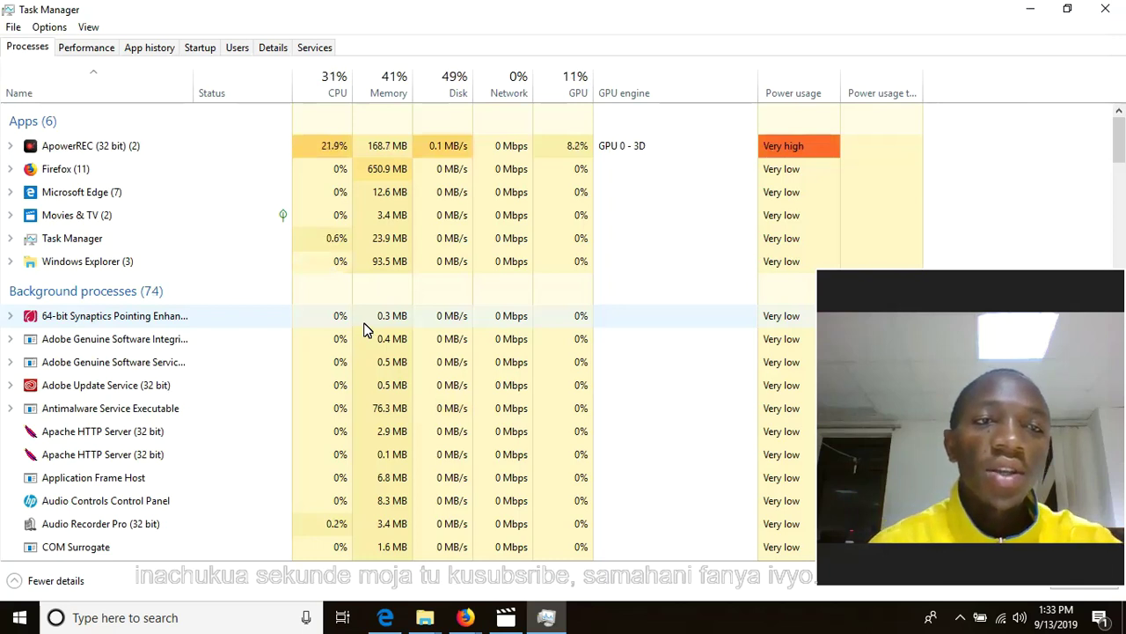
Find the syswin.exe entry among the startup programs and open its file location
click(213, 53)
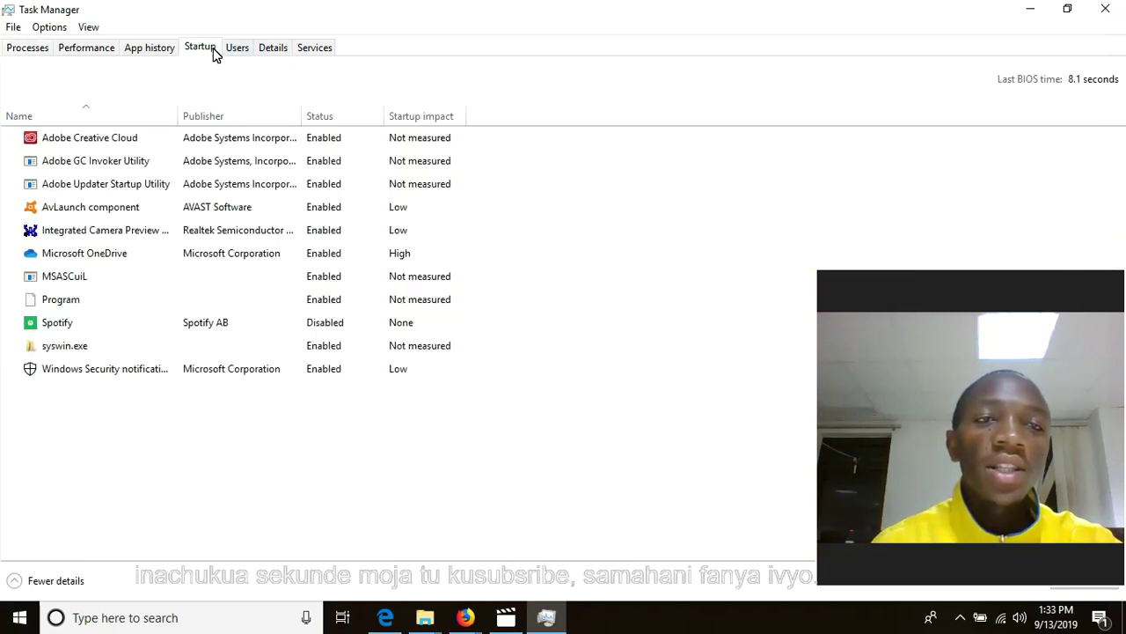
click(132, 349)
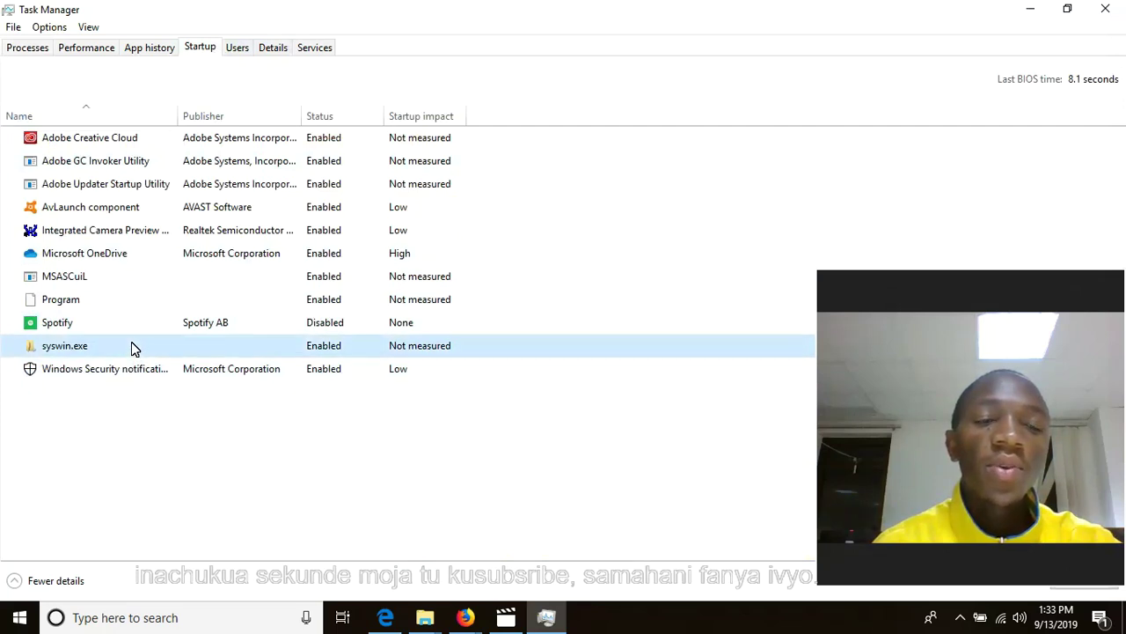
right_click(132, 348)
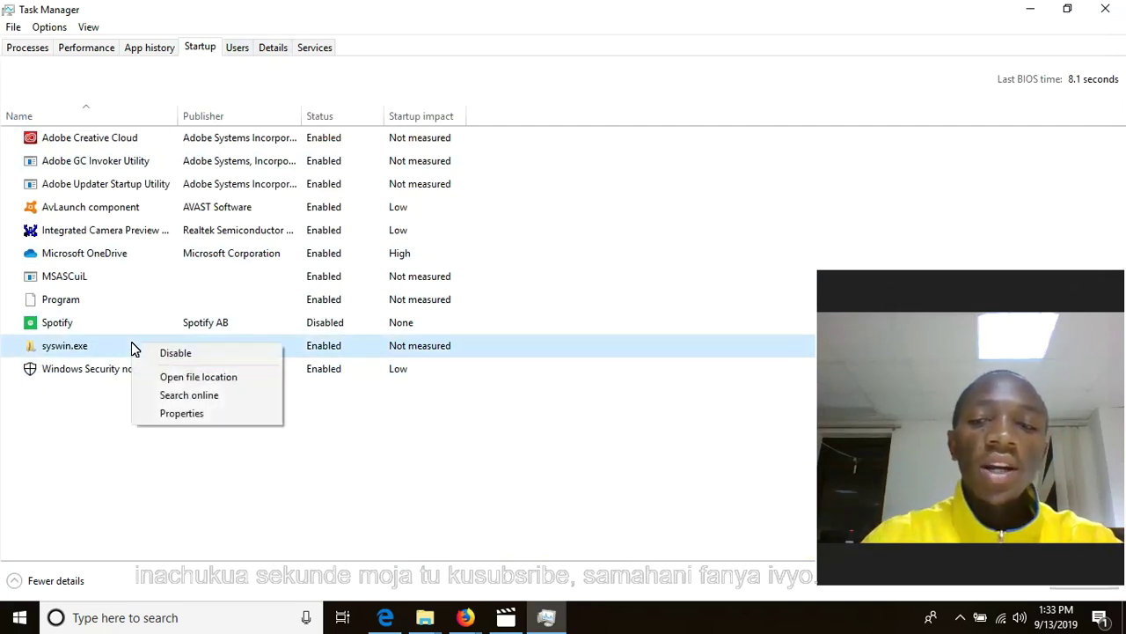
click(173, 378)
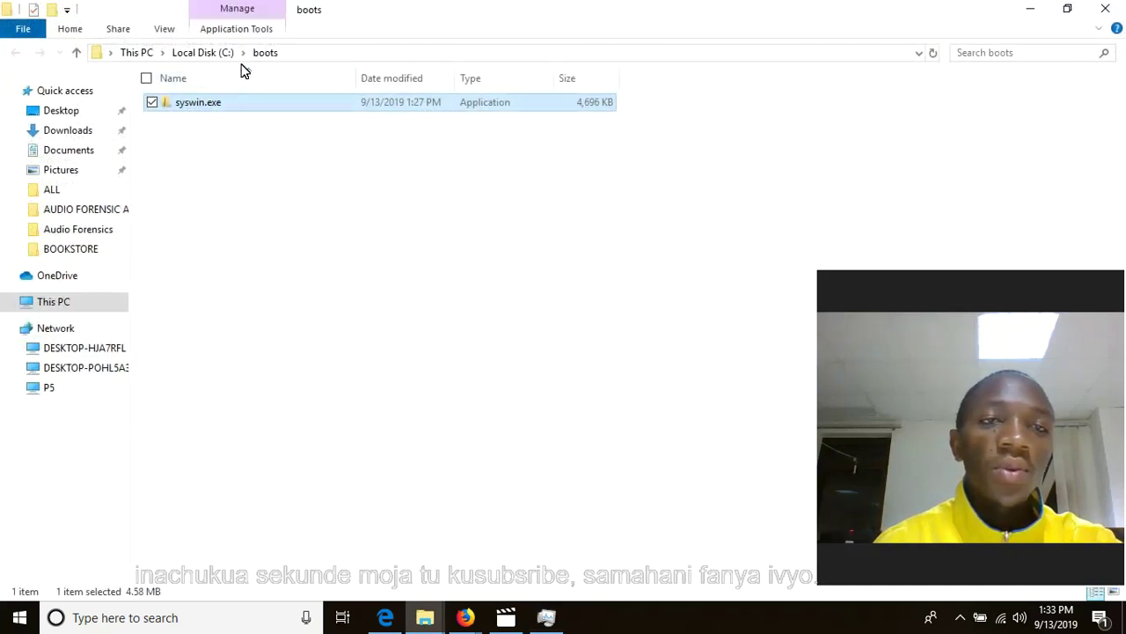
Show the full path of the folder containing syswin.exe
click(328, 59)
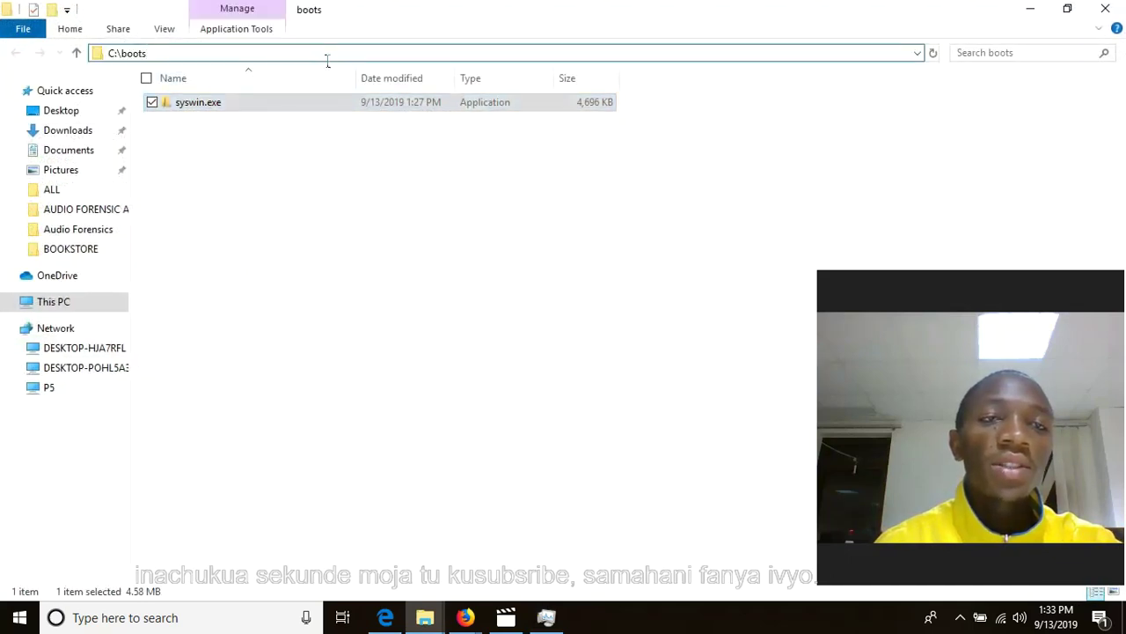
double_click(327, 59)
click(328, 59)
double_click(328, 59)
click(328, 59)
double_click(328, 59)
click(327, 59)
double_click(328, 59)
click(327, 59)
double_click(327, 59)
click(327, 59)
double_click(328, 59)
click(328, 59)
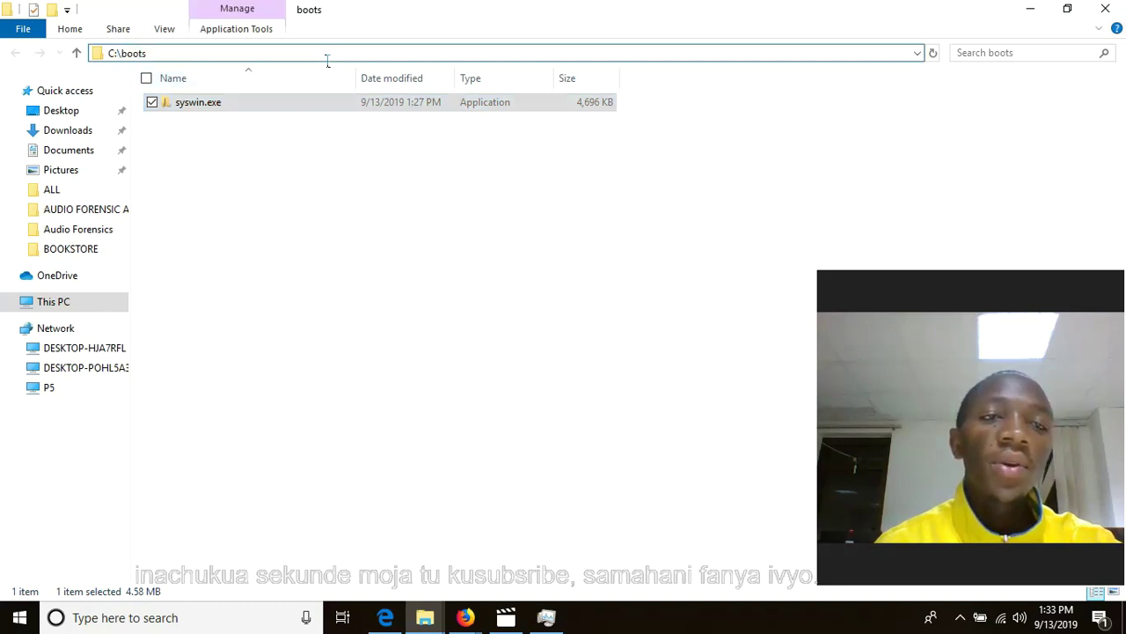
Delete syswin.exe from the C:\boots folder and minimize the folder window
right_click(310, 106)
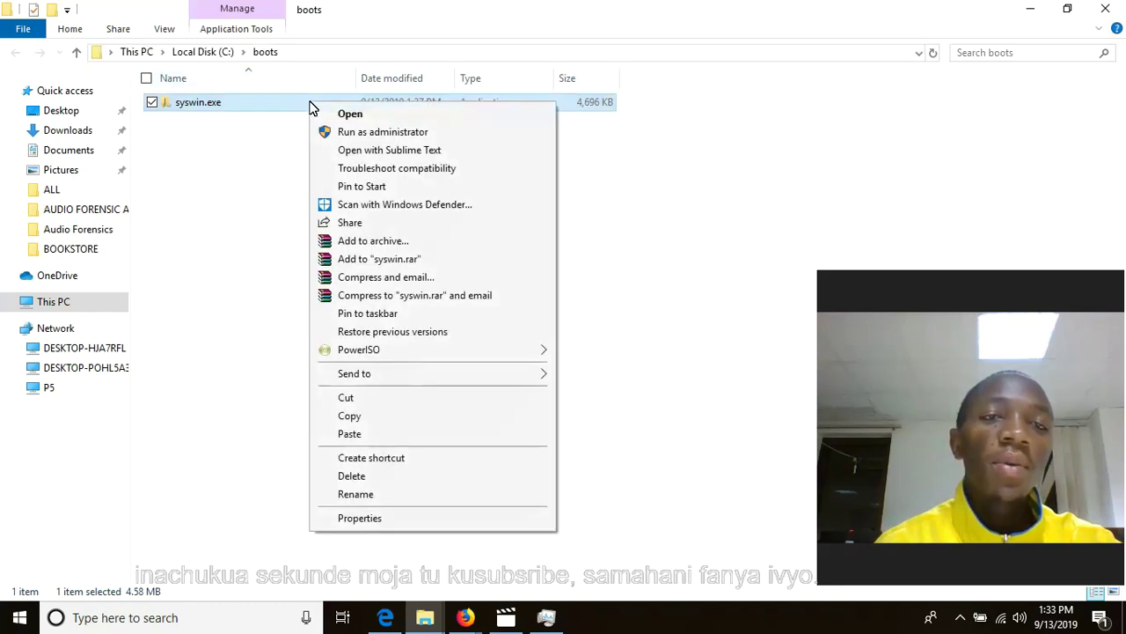
click(351, 476)
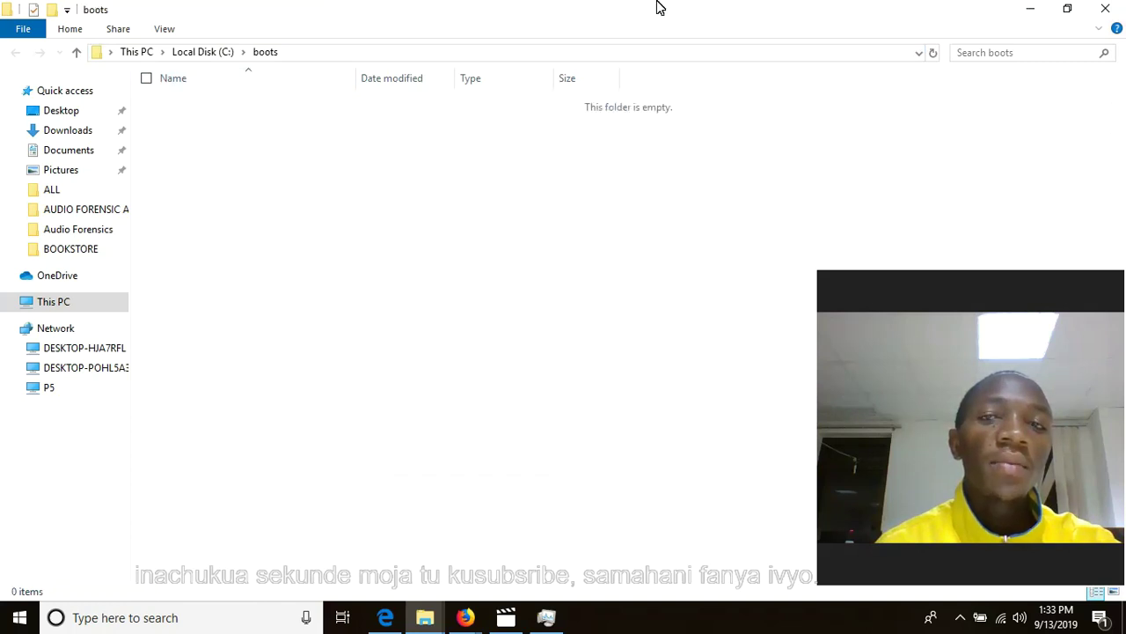
click(1028, 9)
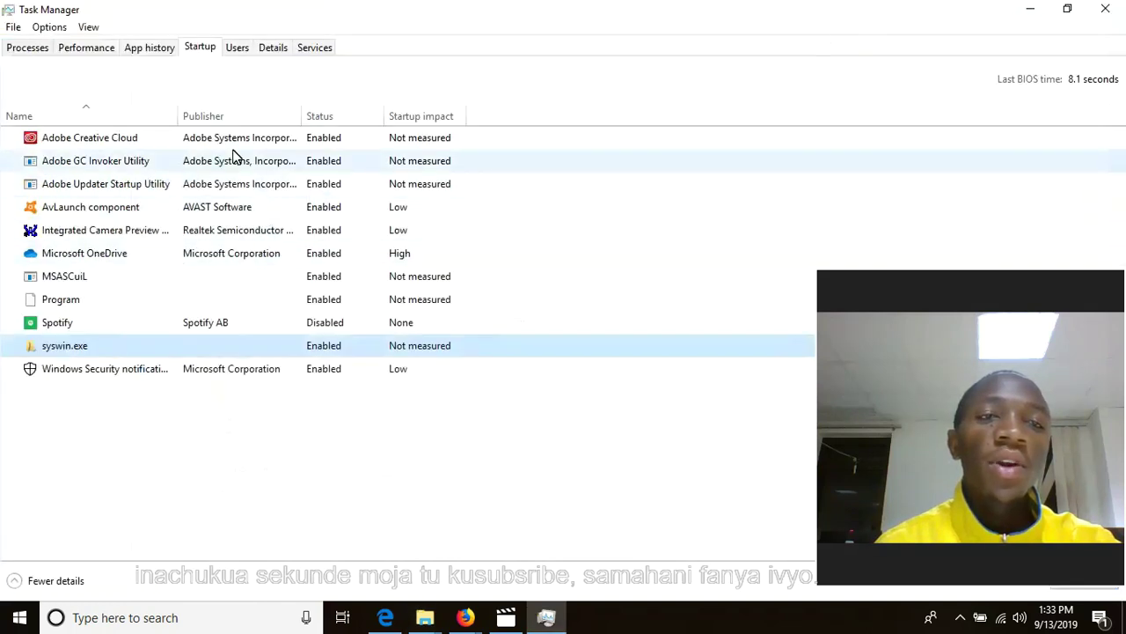
Recheck the running processes and the startup programs for remaining syswin.exe entries
click(51, 49)
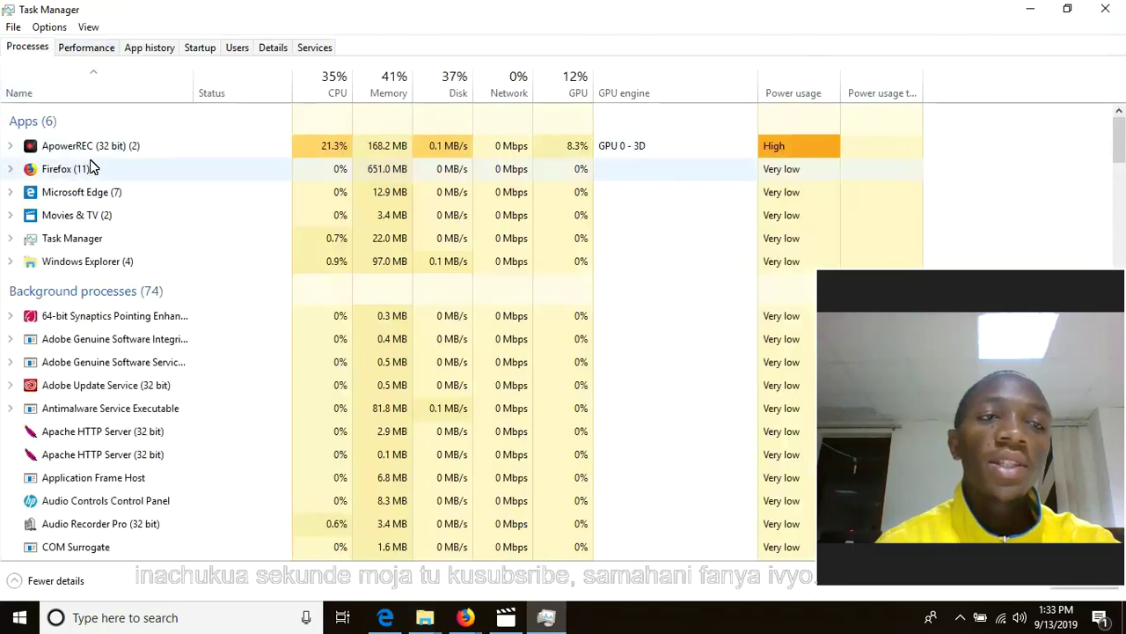
scroll(173, 333, down, 1)
scroll(173, 332, down, 5)
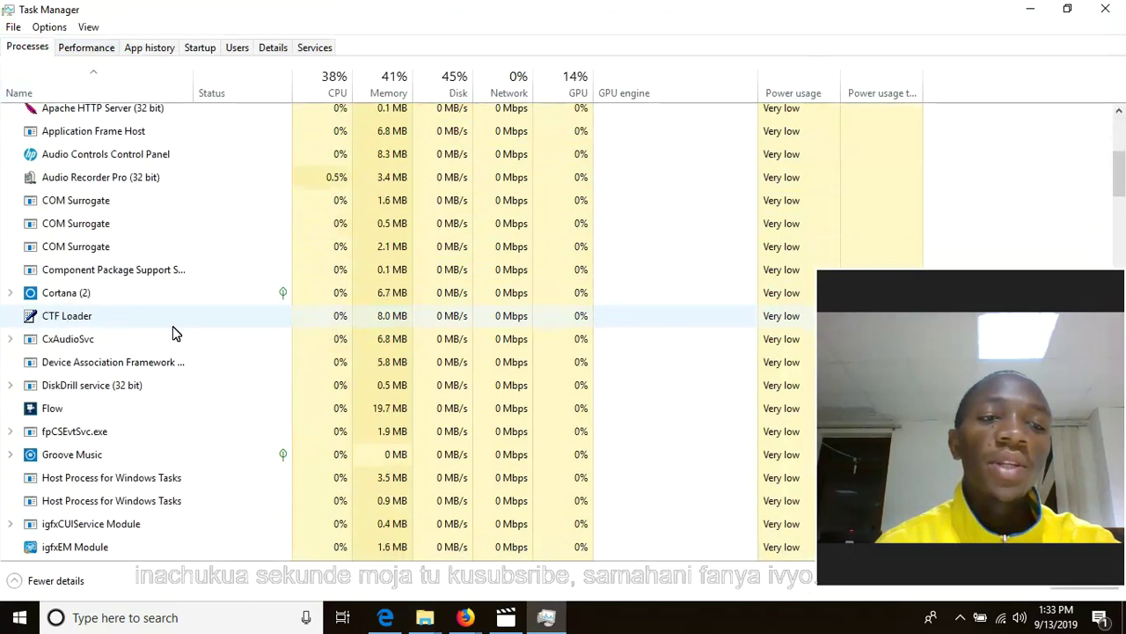
scroll(169, 353, up, 1)
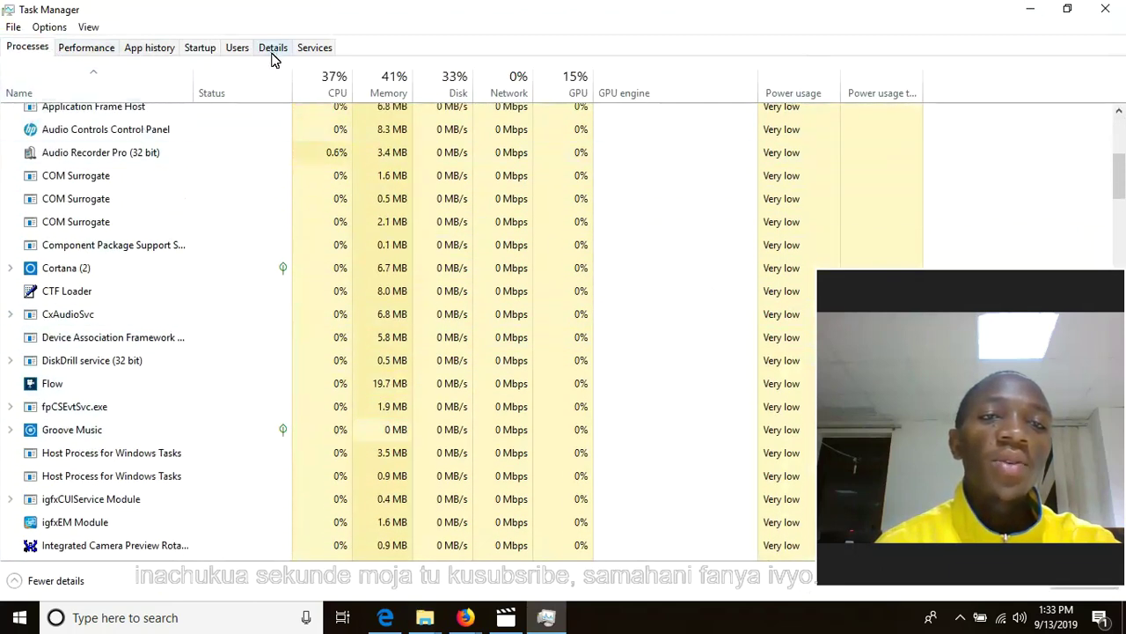
click(200, 48)
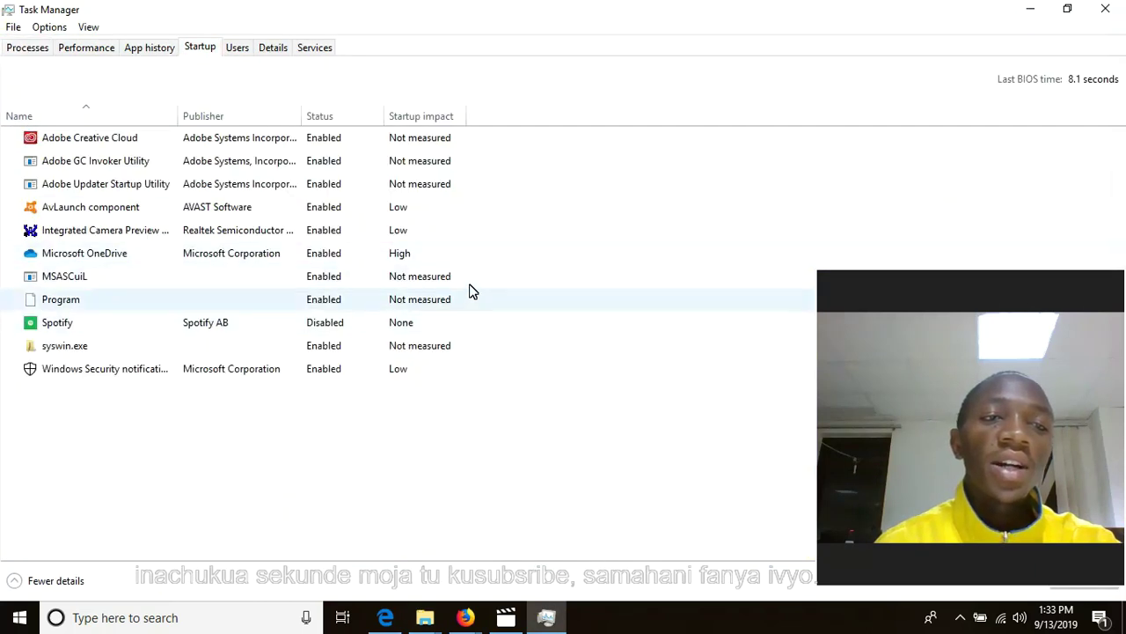
Minimize Task Manager and refresh the desktop
click(1021, 10)
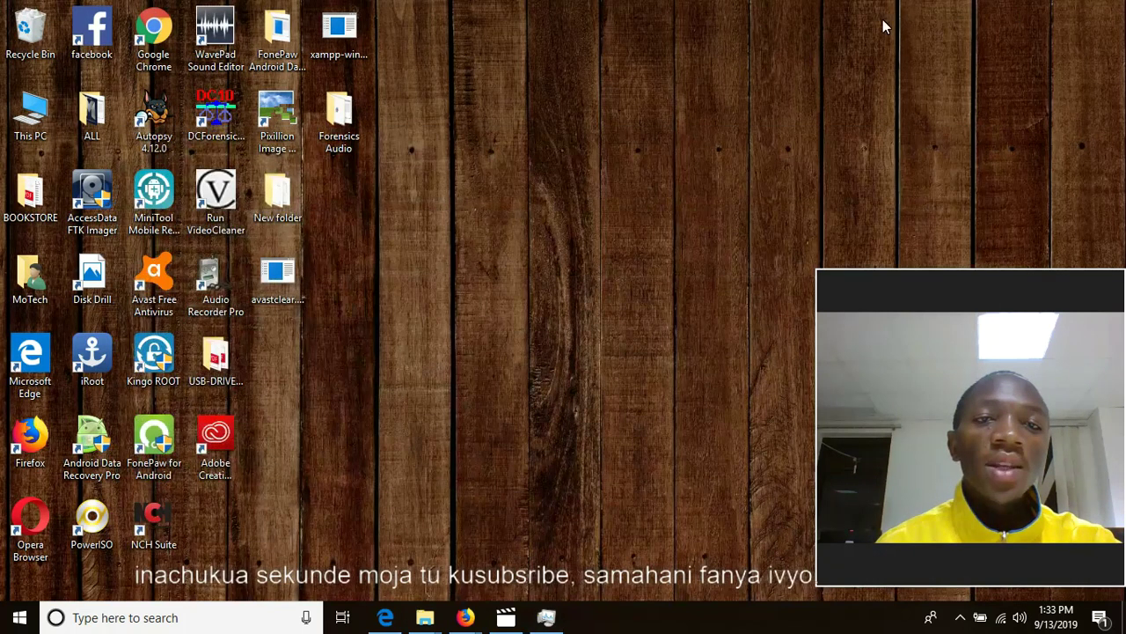
right_click(531, 140)
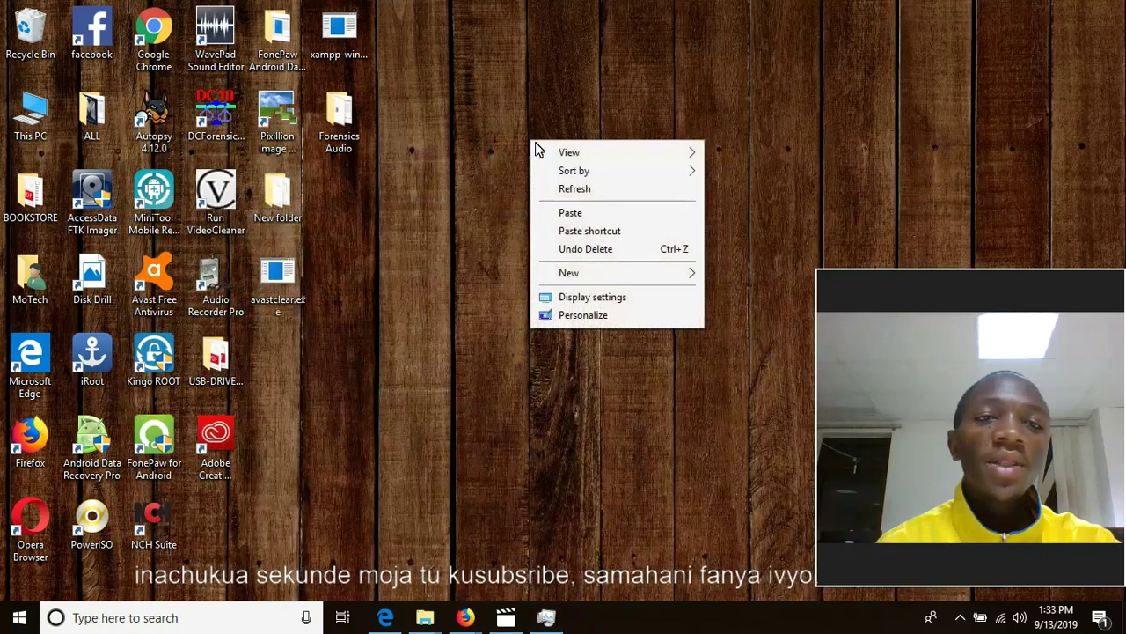
click(573, 190)
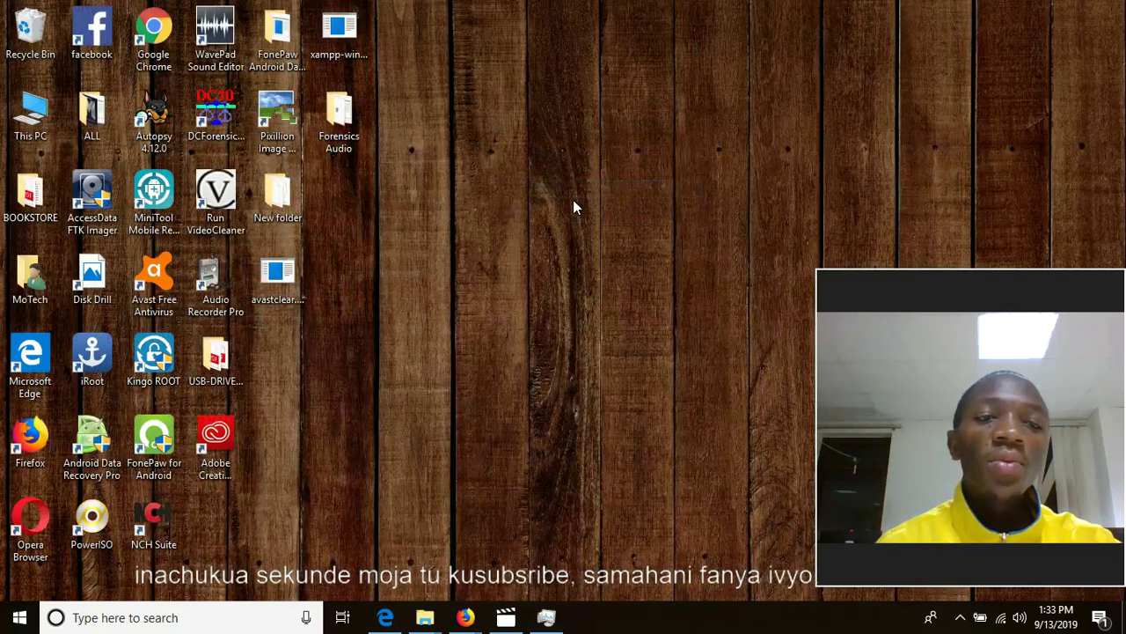